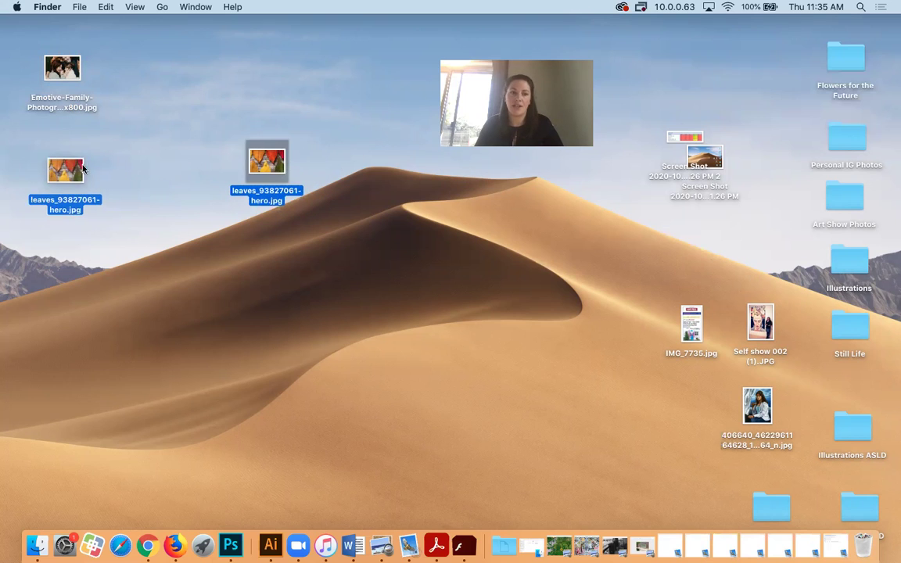
Switch to Photoshop and create a landscape document 10 inches wide and 8 inches high at 150 pixels/inch
left_click(172, 111)
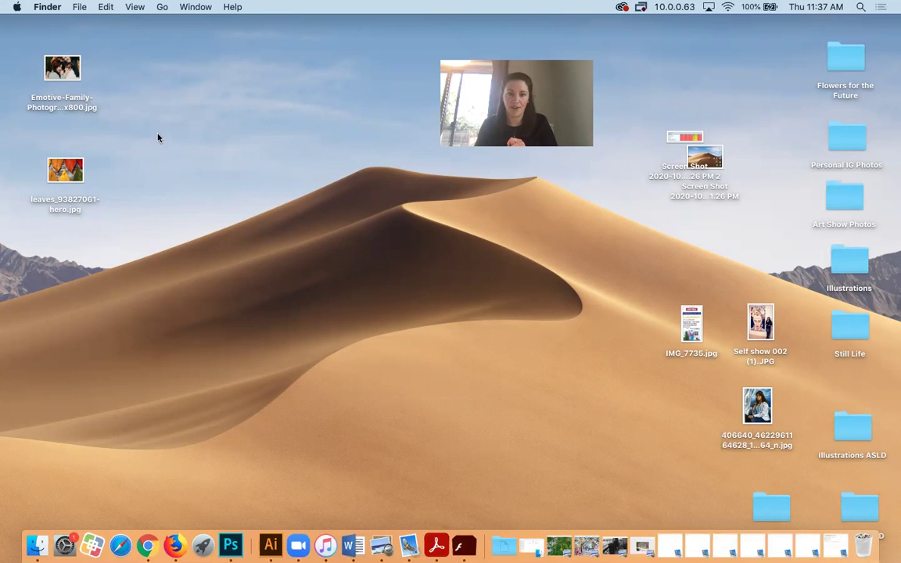
left_click(230, 547)
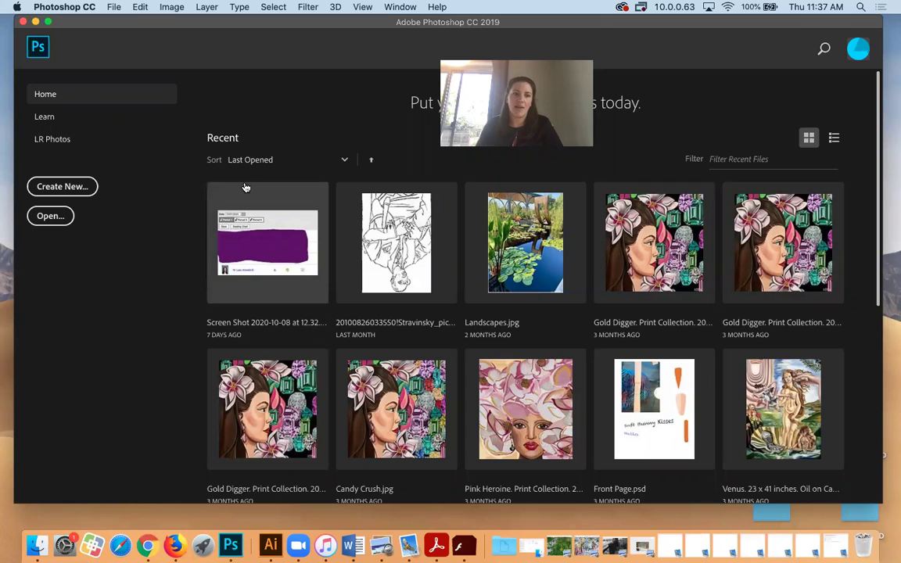
left_click(81, 187)
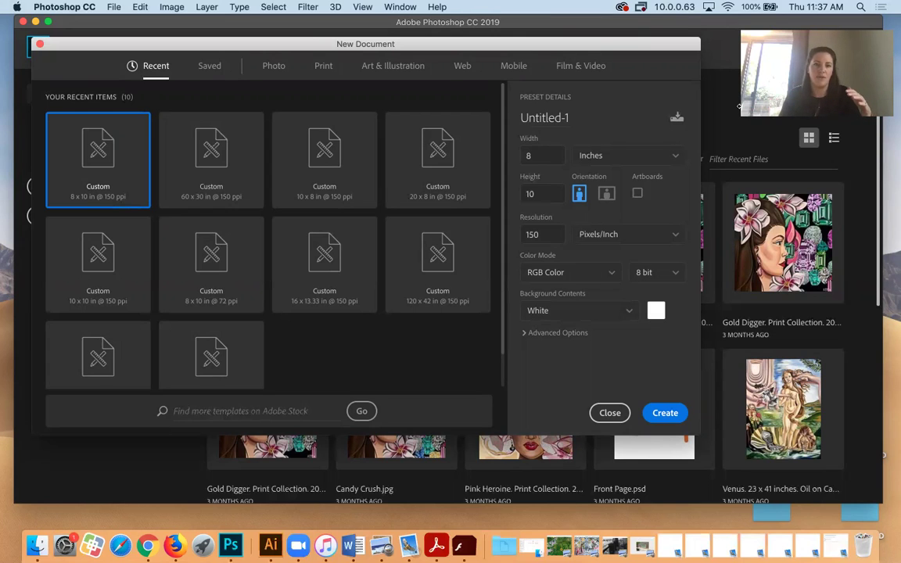
double_click(538, 157)
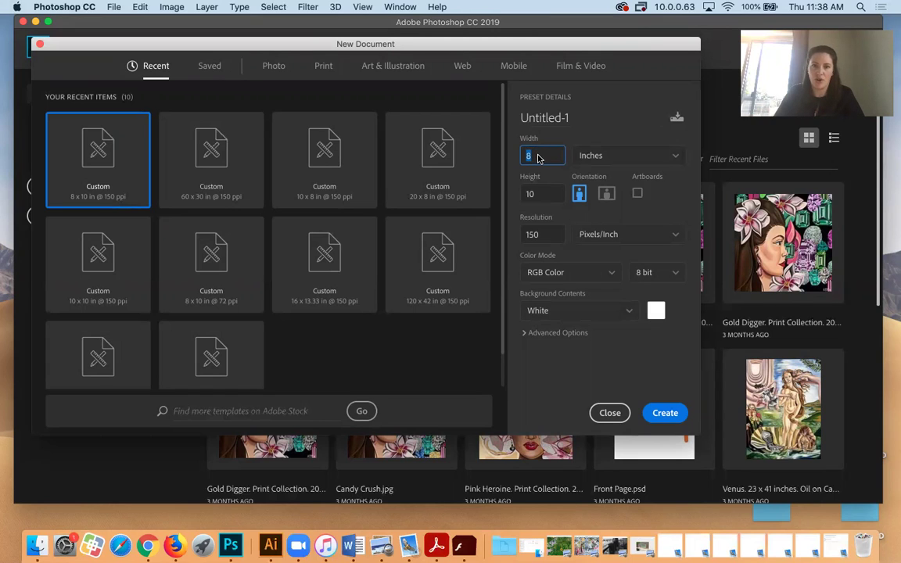
type("8")
left_click(602, 161)
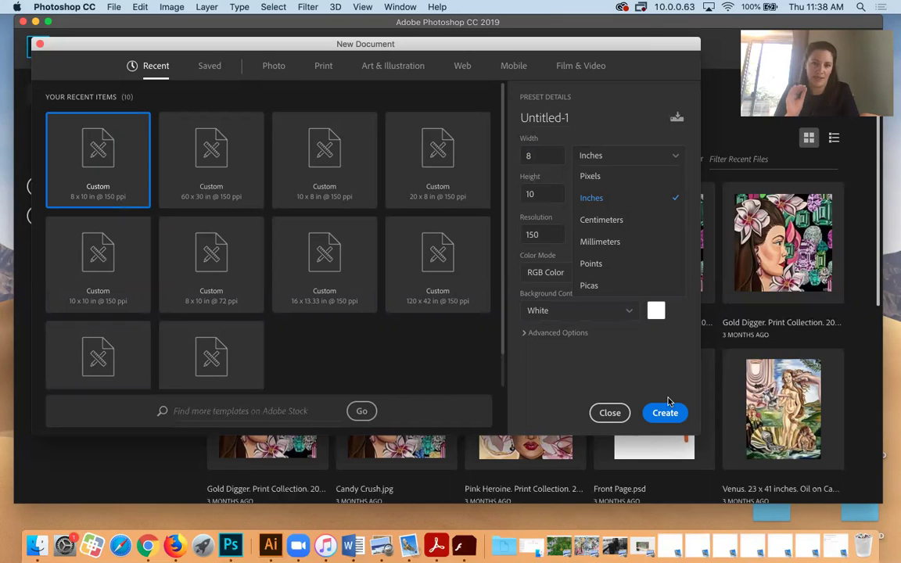
left_click(596, 201)
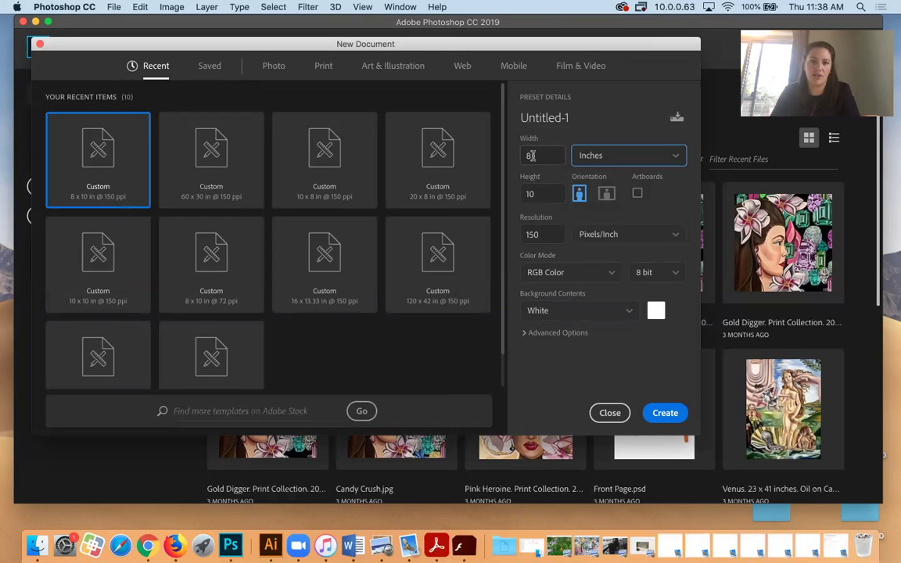
left_click(607, 195)
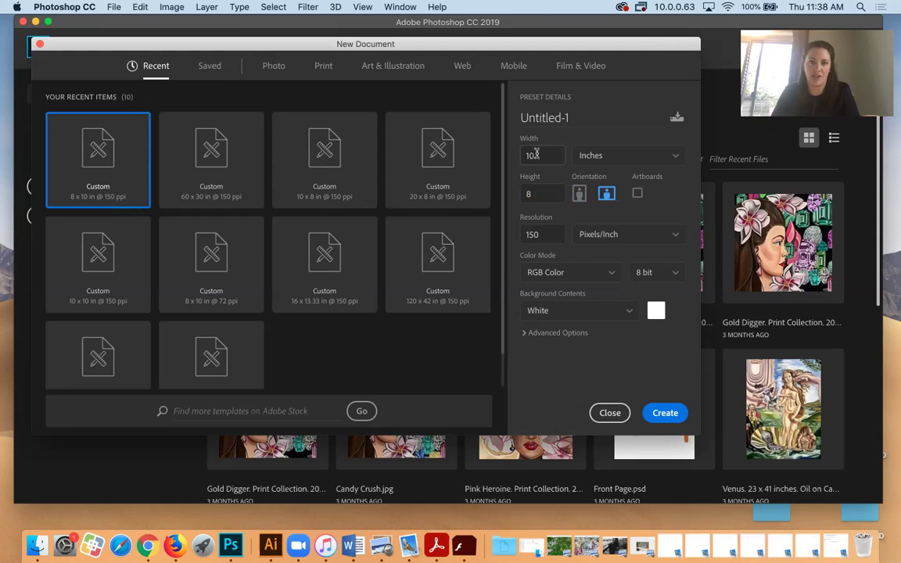
double_click(520, 233)
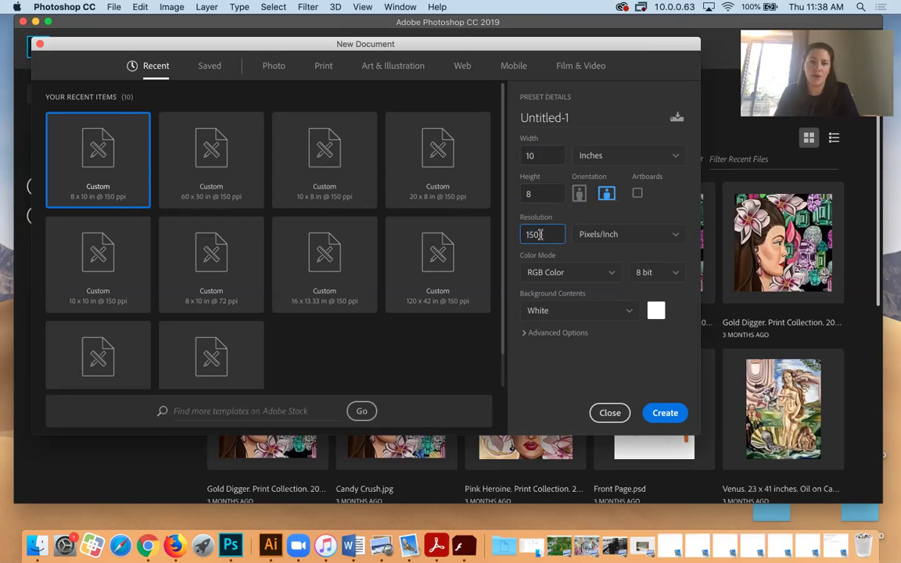
left_click(548, 234)
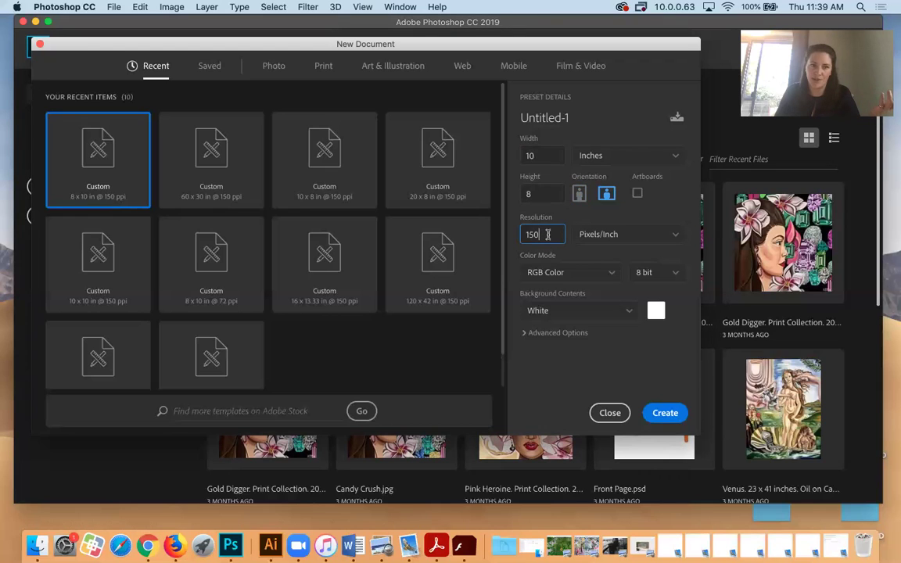
left_click(664, 413)
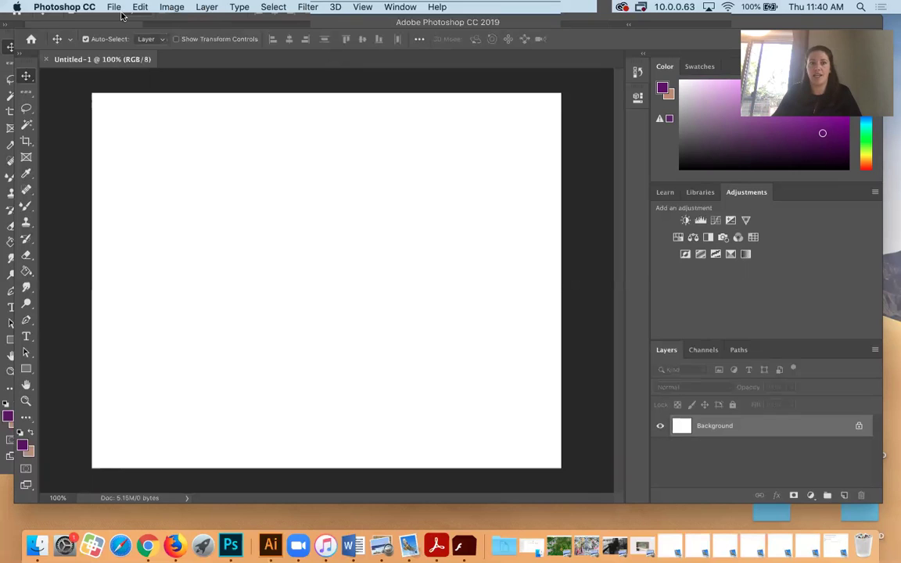
Add a new layer above the Background with the default name and settings
left_click(207, 7)
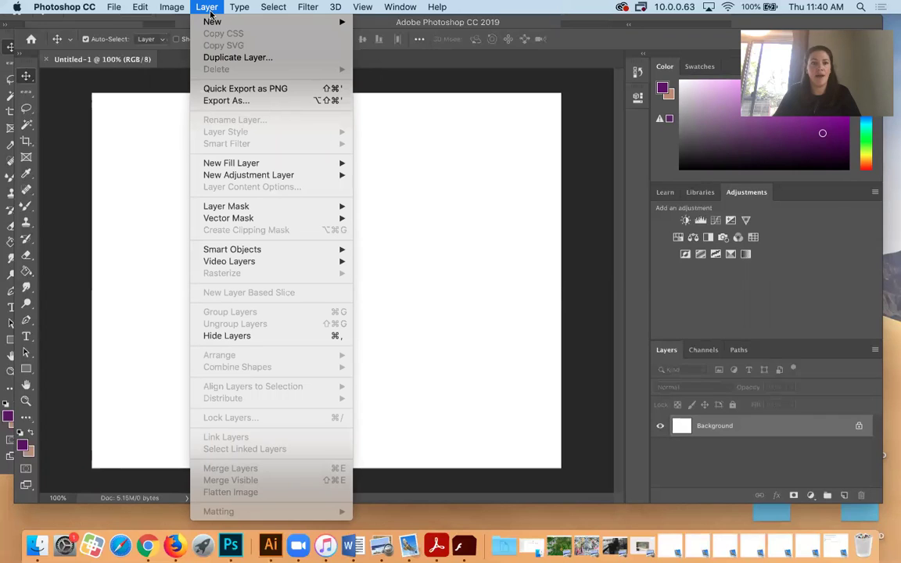
mouse_move(213, 21)
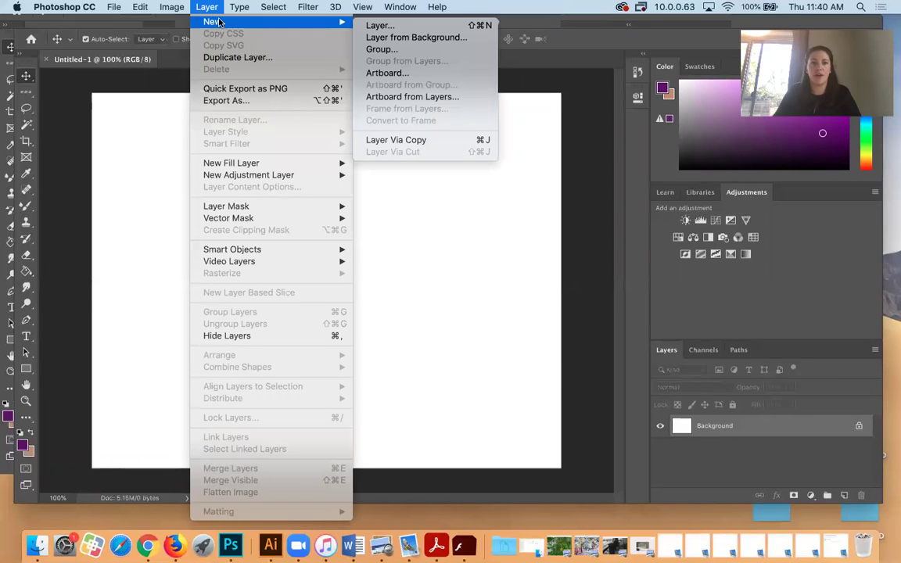
left_click(380, 26)
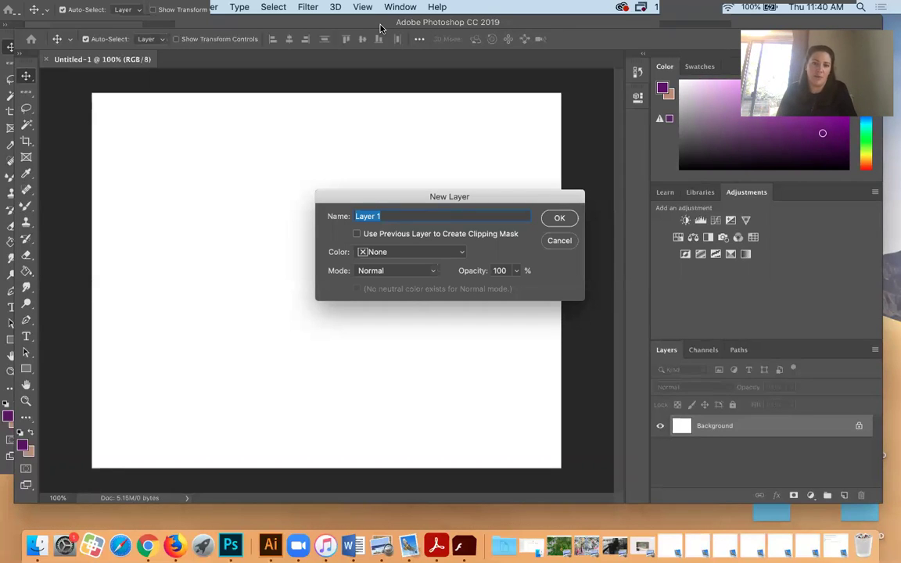
key("Return")
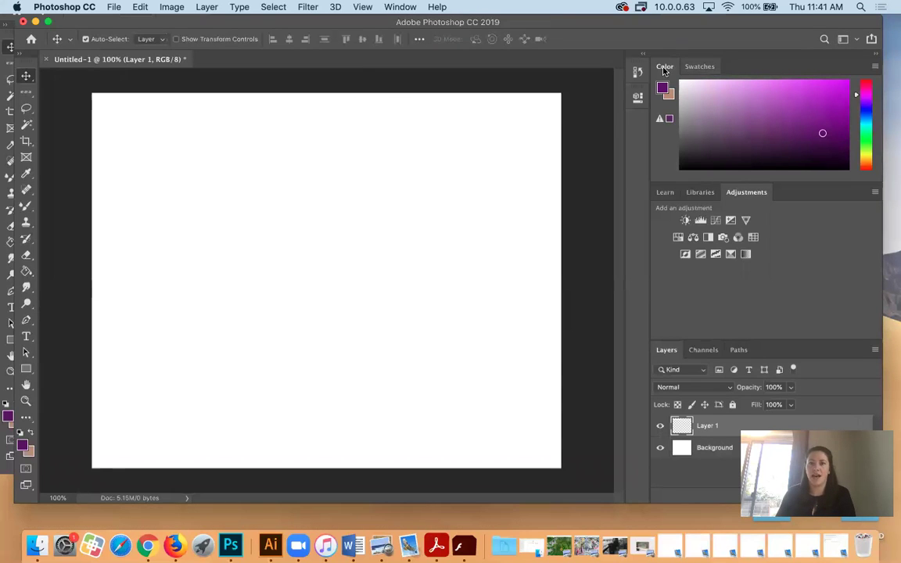
Reset the Essentials workspace to its default layout
left_click(704, 68)
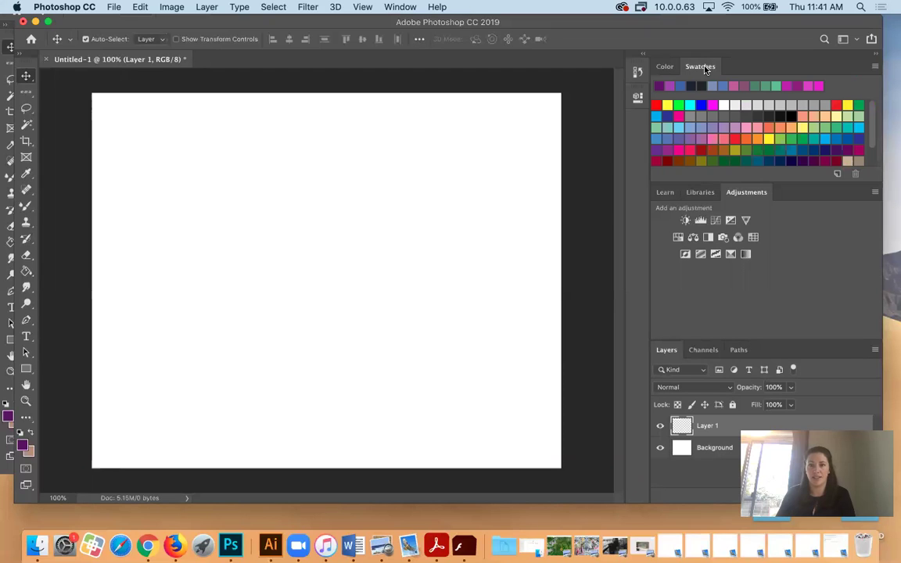
left_click(662, 69)
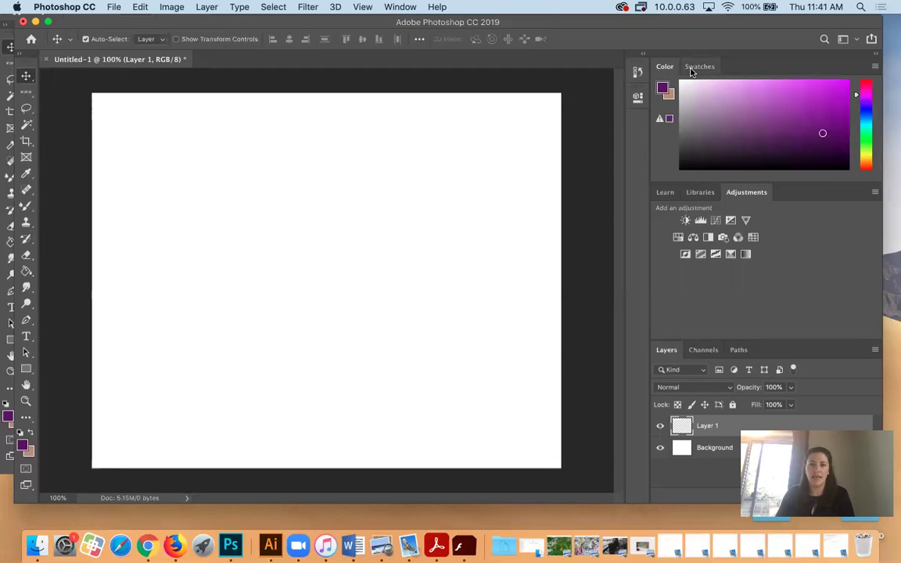
left_click(855, 43)
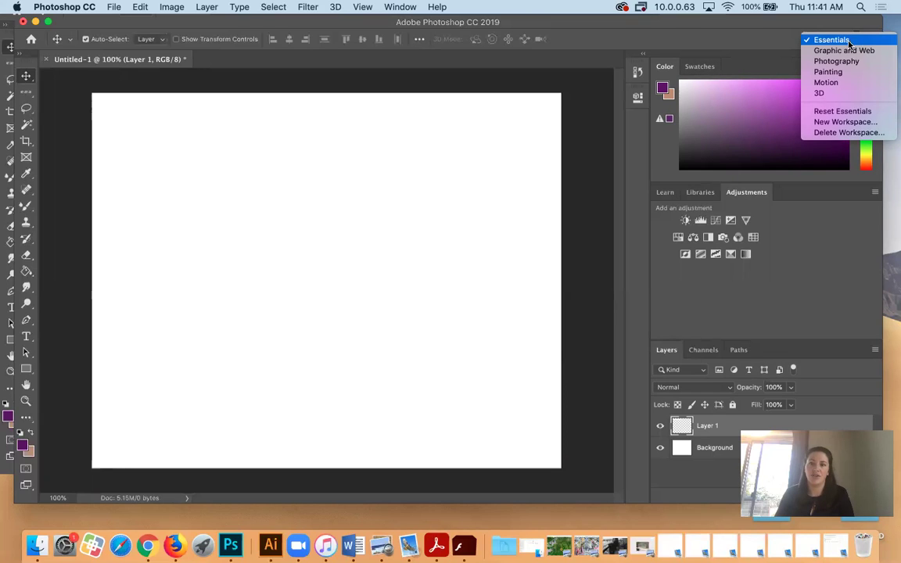
left_click(852, 112)
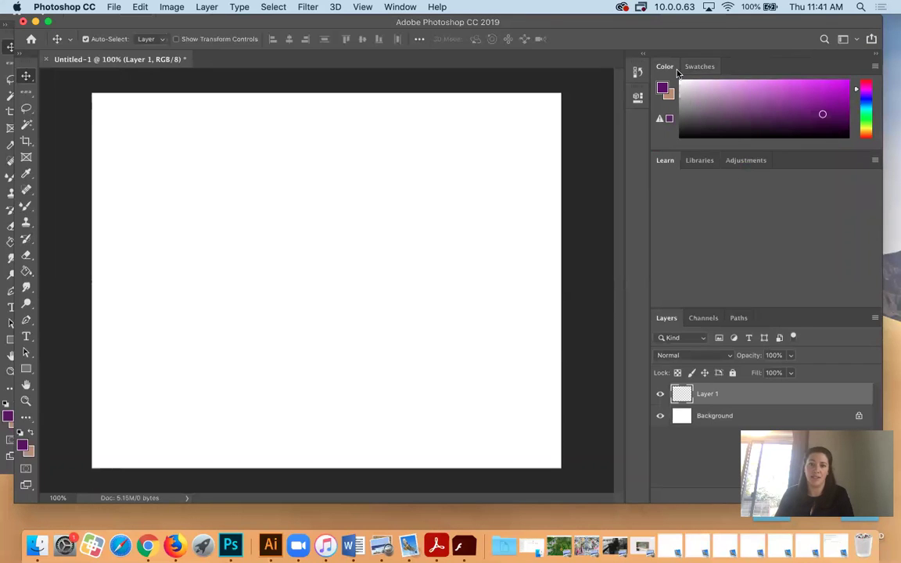
left_click(858, 43)
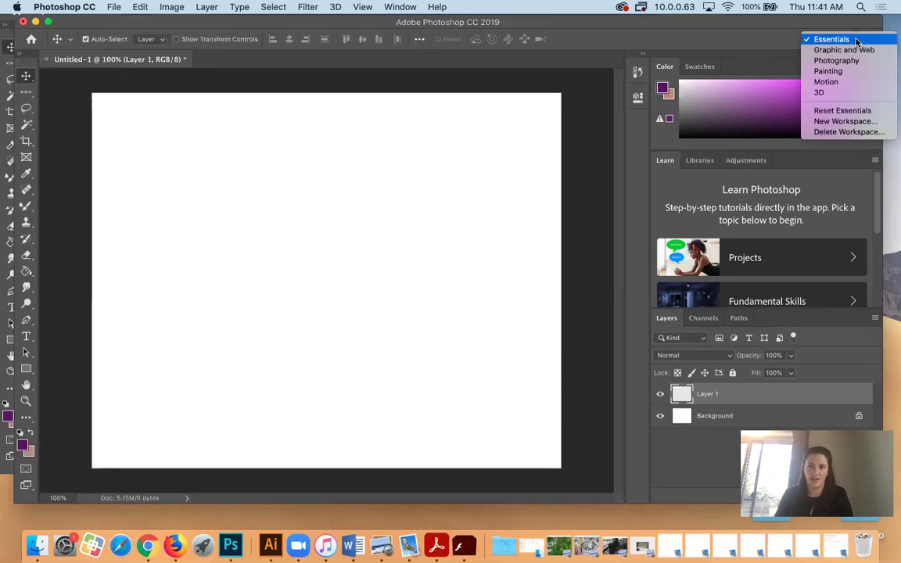
left_click(856, 40)
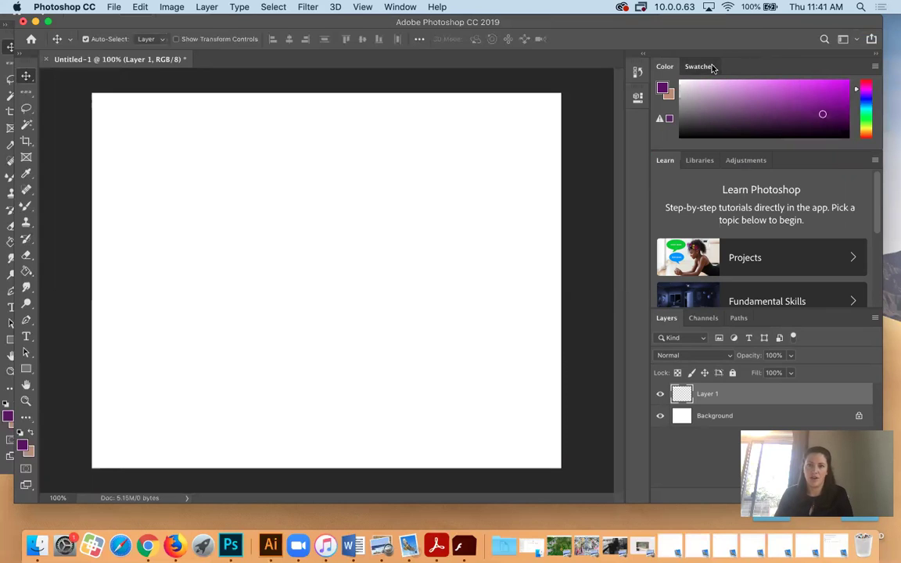
Choose a brown-orange swatch as the foreground color and adjust its shade to a light tan
left_click(698, 67)
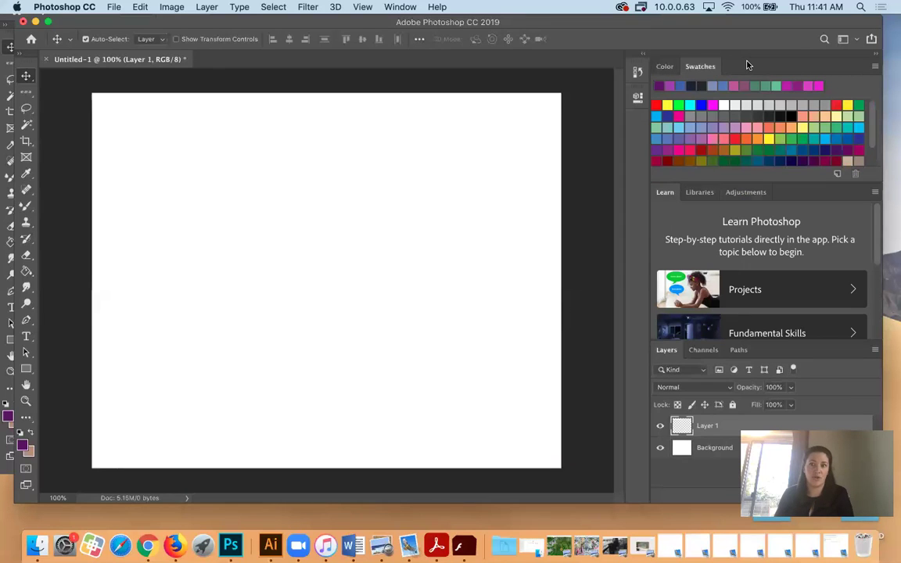
left_click(729, 144)
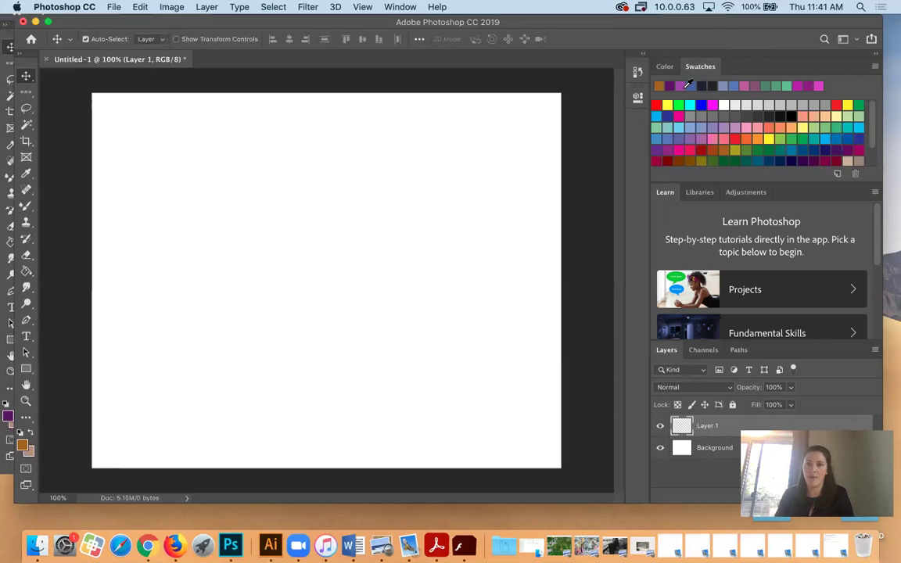
left_click(664, 68)
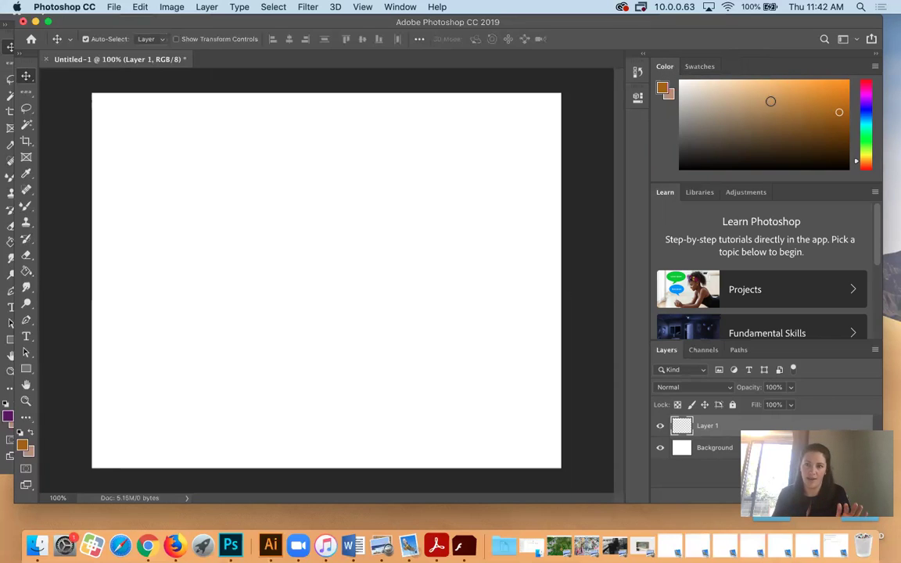
left_click(813, 102)
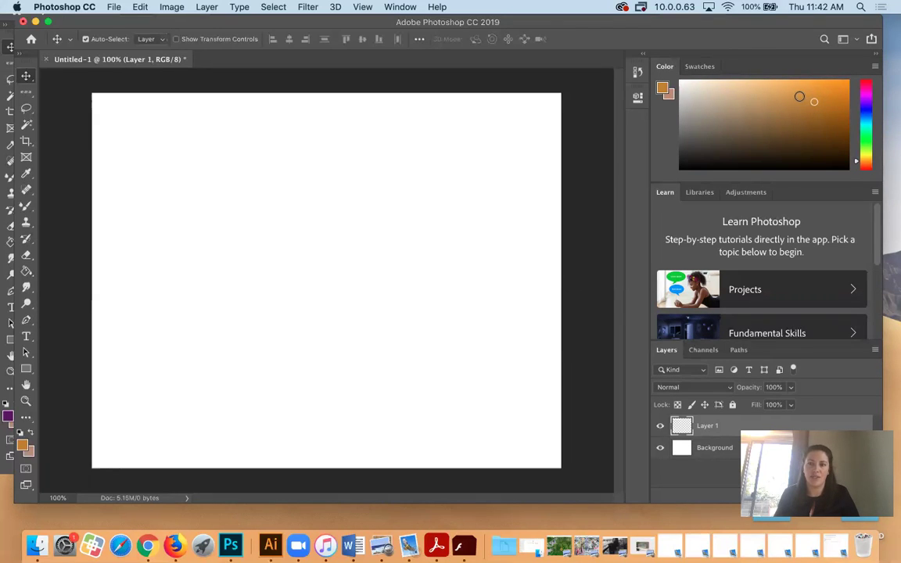
left_click(775, 107)
left_click(753, 103)
left_click(779, 104)
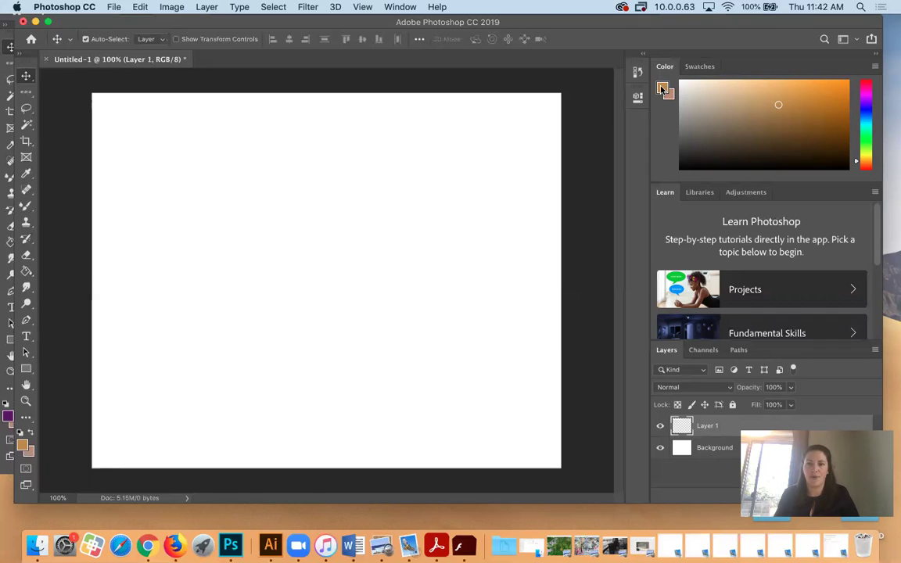
left_click(737, 115)
left_click(758, 100)
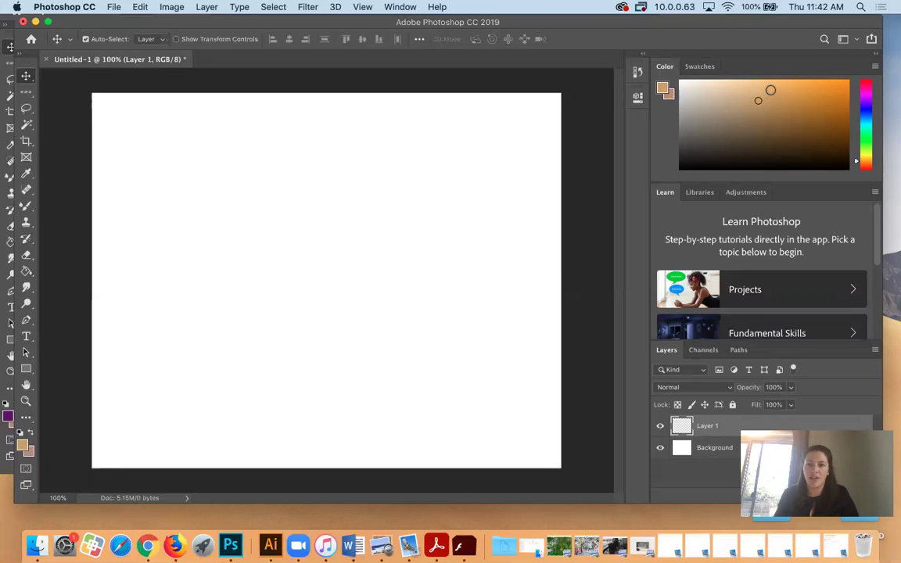
left_click(755, 95)
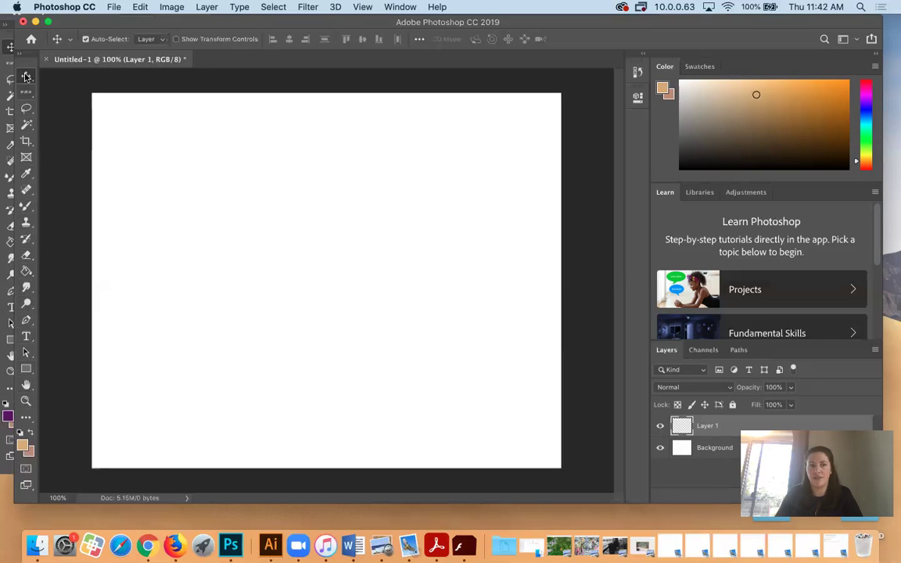
Fill all of Layer 1 with the tan foreground color using the Paint Bucket tool
left_click(26, 271)
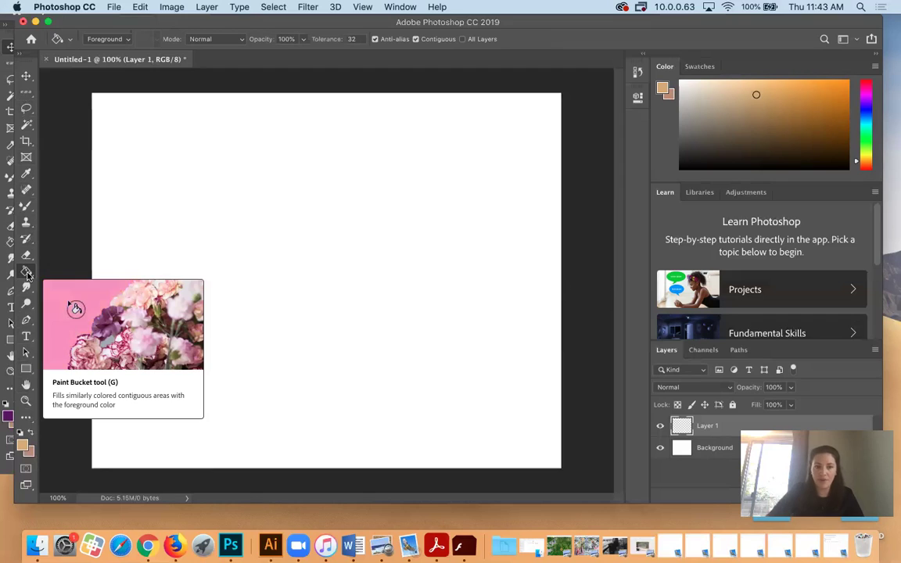
right_click(27, 275)
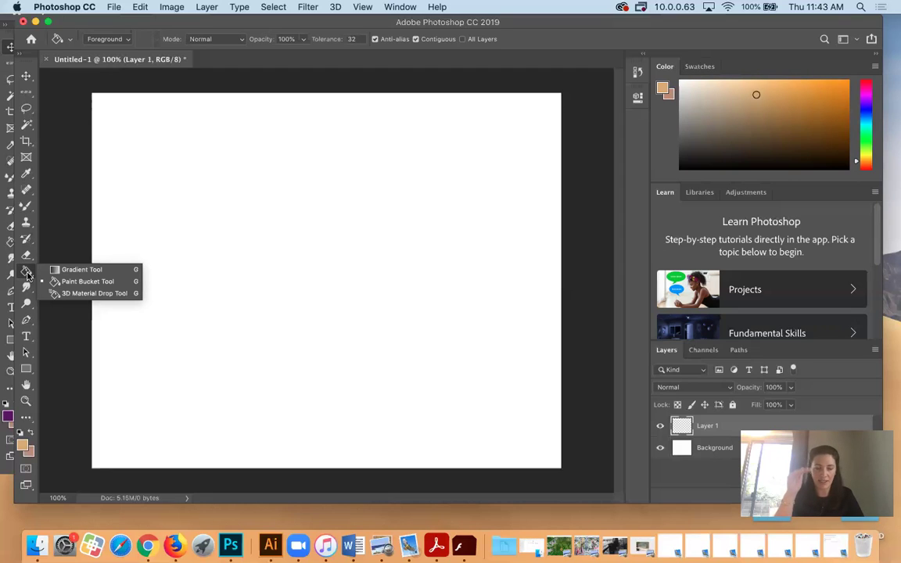
left_click(69, 286)
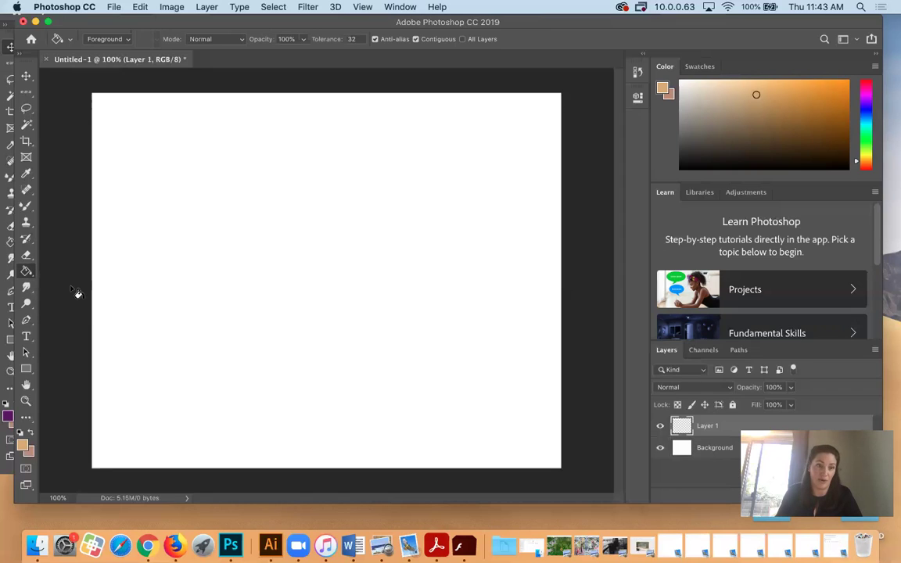
left_click(27, 272)
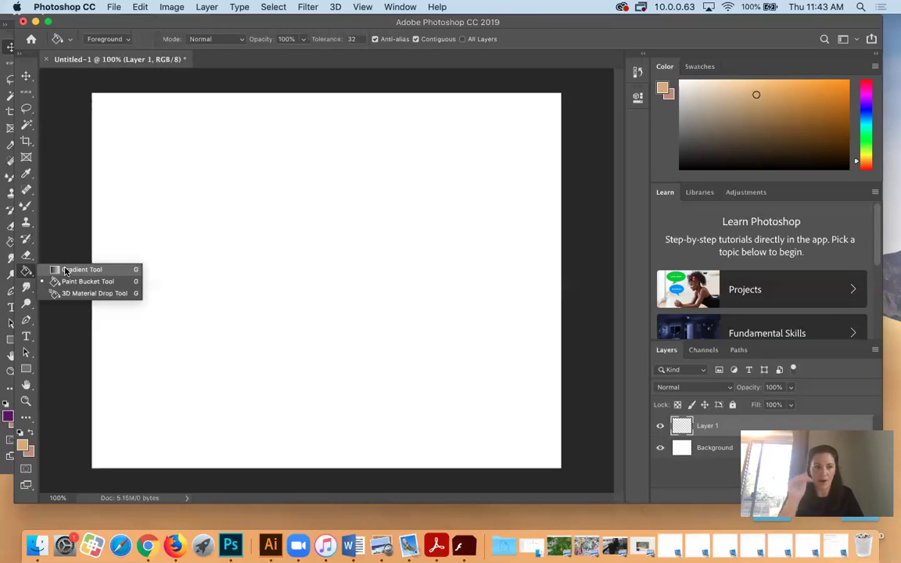
left_click(62, 281)
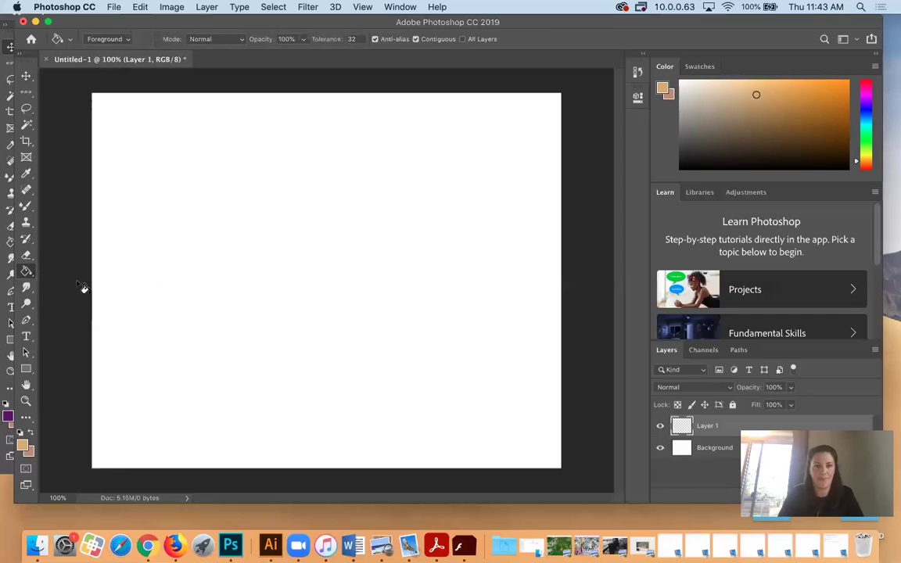
left_click(200, 213)
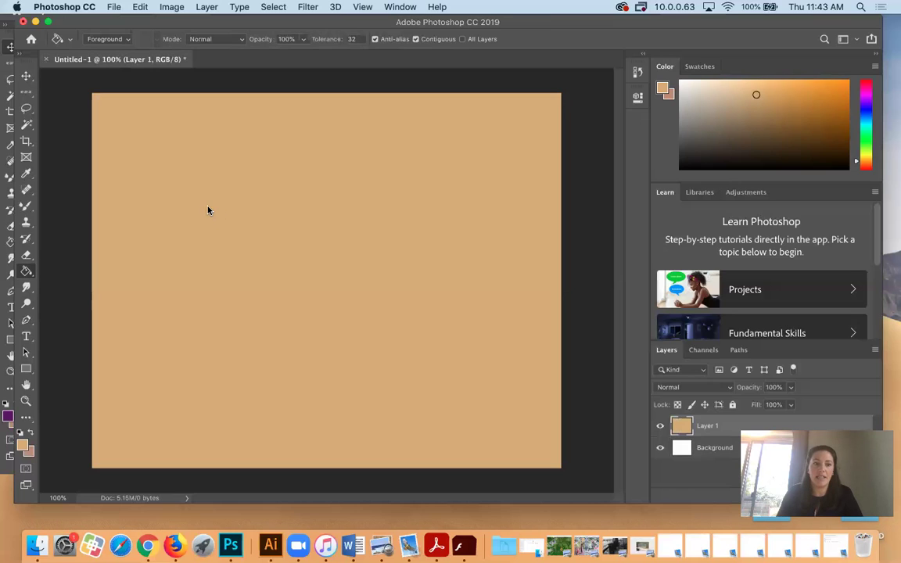
Set the Paint Bucket opacity to 38% and undo the last two Paint Bucket fills
left_click(303, 40)
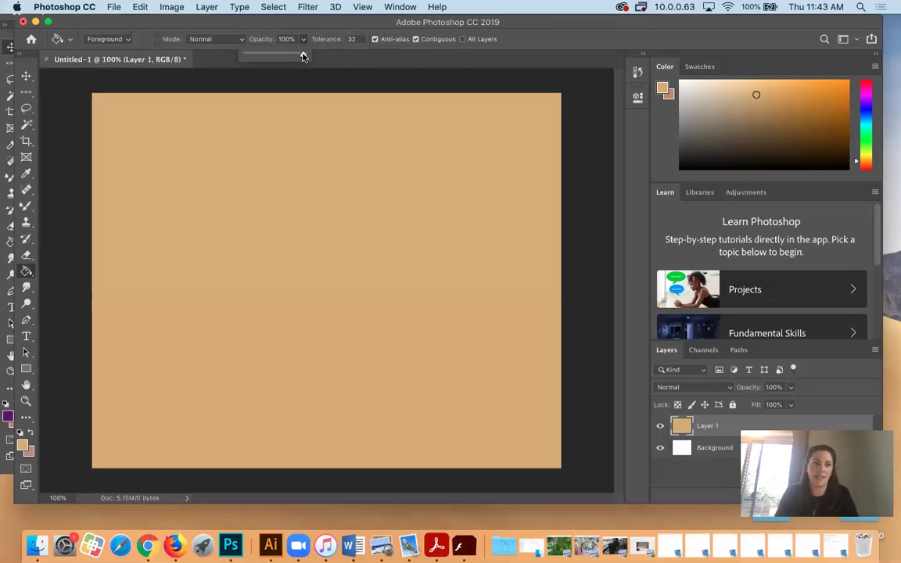
left_click_drag(303, 56, 270, 59)
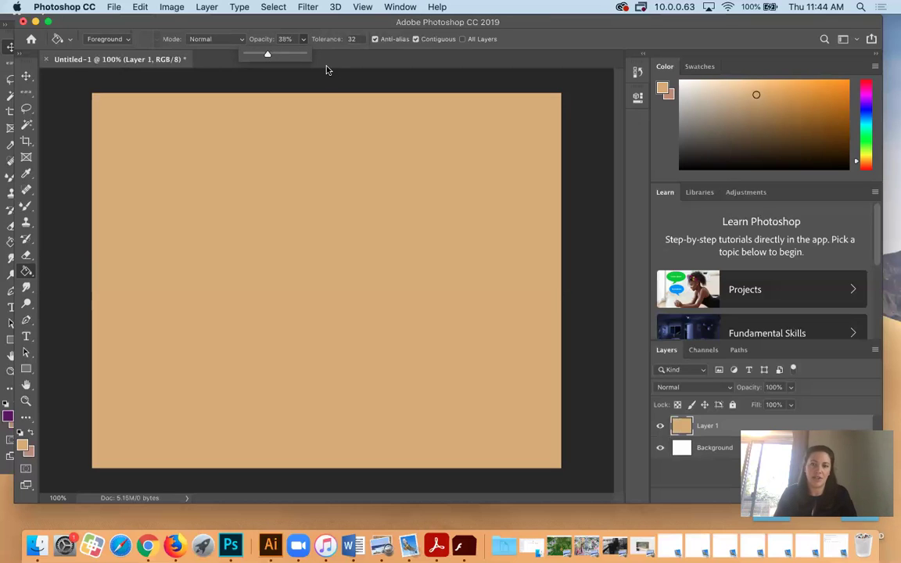
left_click(139, 7)
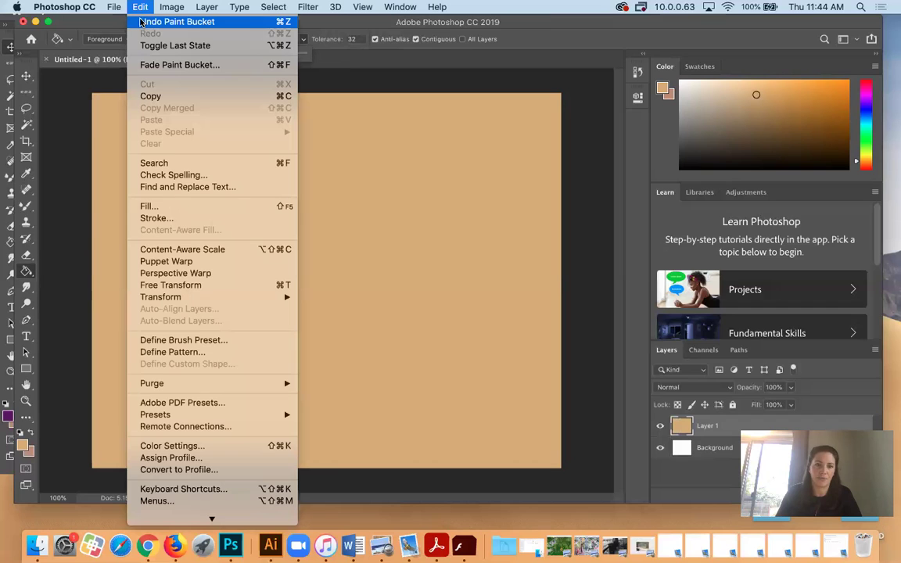
left_click(140, 22)
left_click(138, 7)
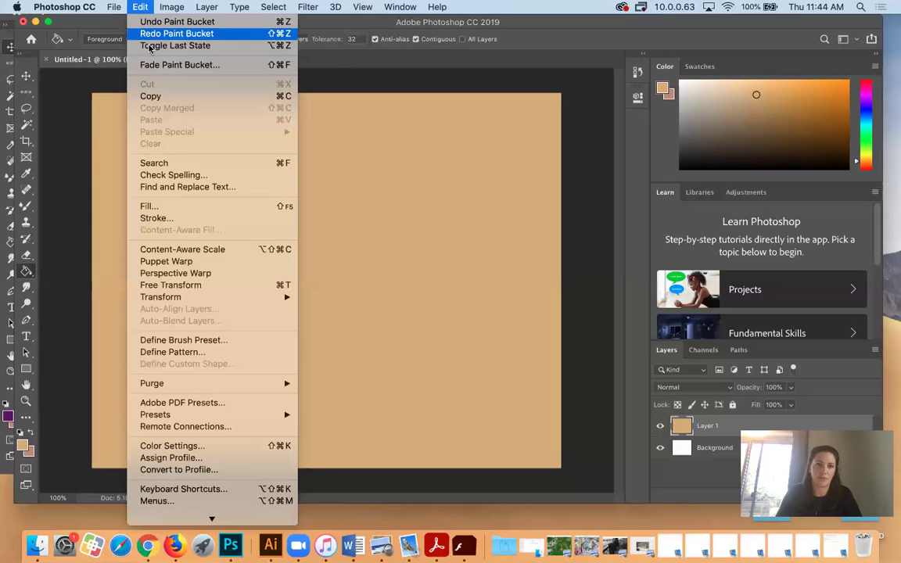
left_click(148, 24)
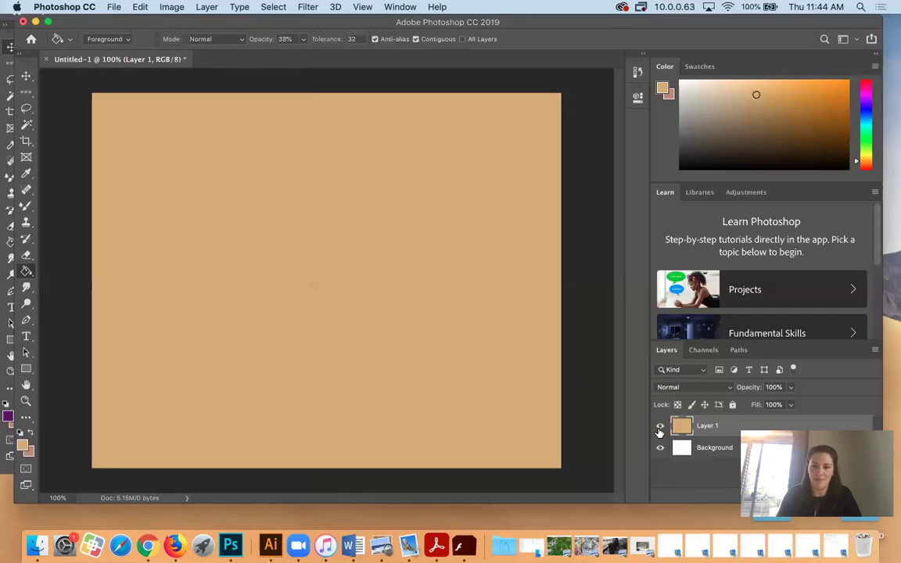
Toggle the visibility of Layer 1 off and on twice to compare it with the Background
left_click(660, 427)
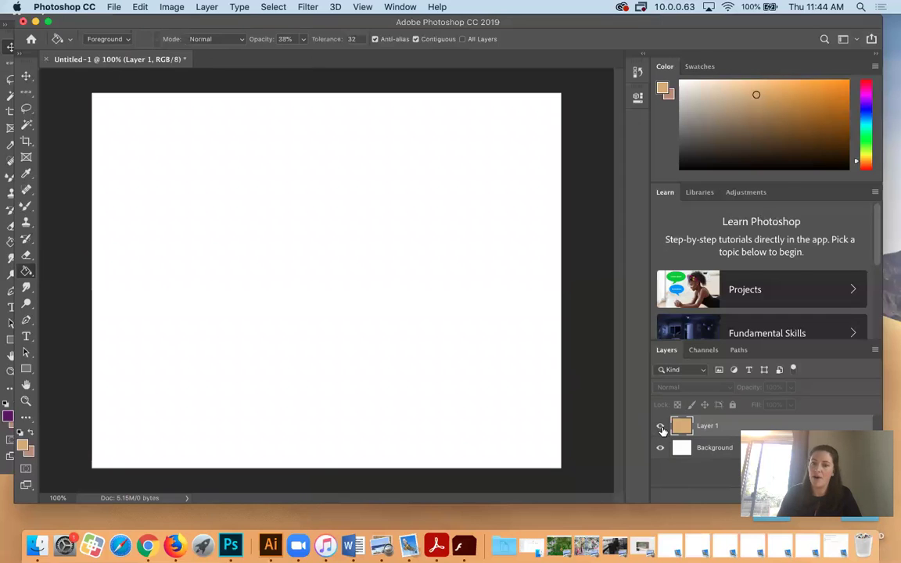
left_click(660, 427)
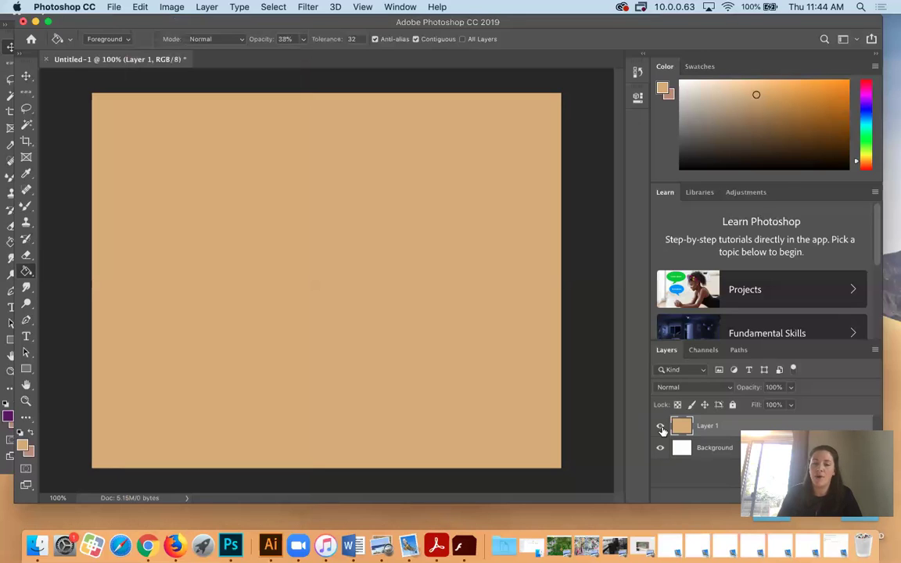
left_click(661, 429)
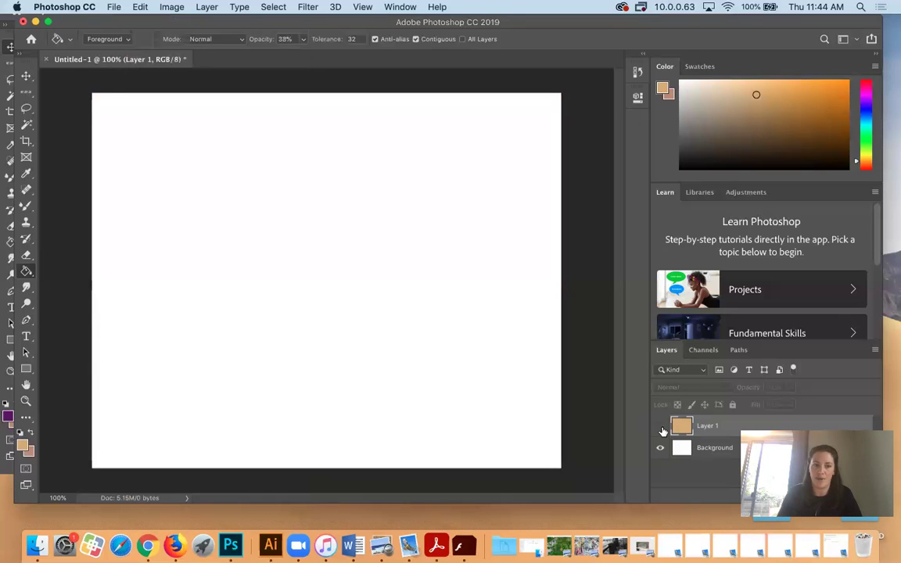
left_click(661, 429)
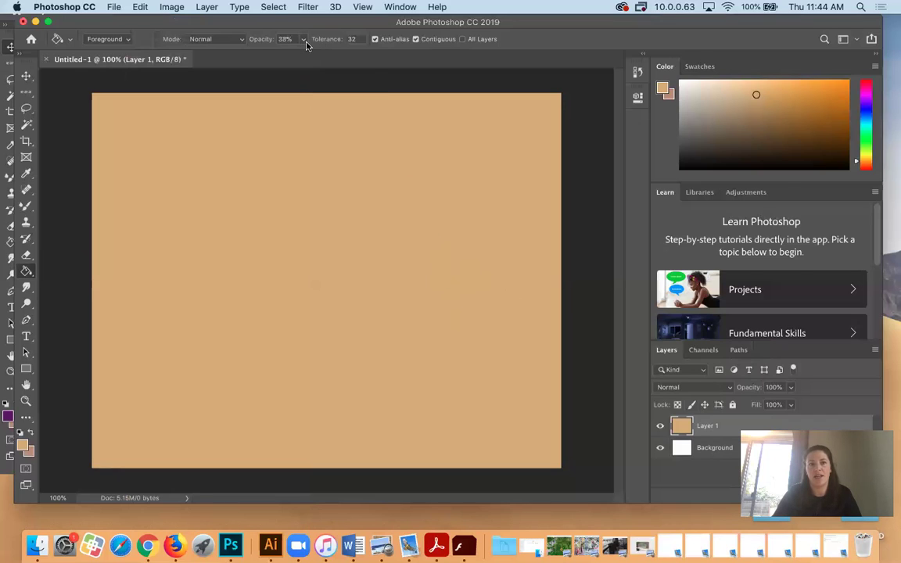
Add a new layer above Layer 1 with the default name and settings, and hide Layer 1
left_click(205, 7)
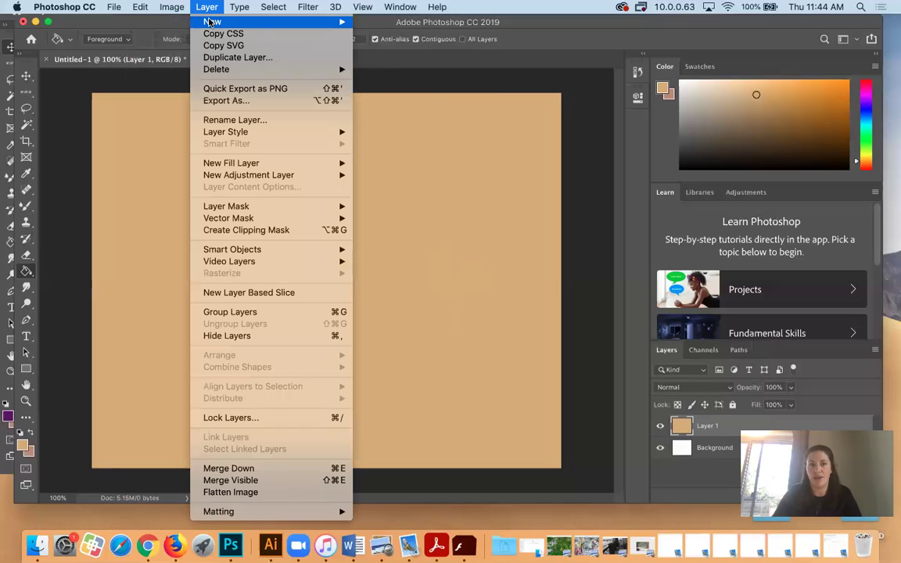
mouse_move(211, 22)
left_click(374, 26)
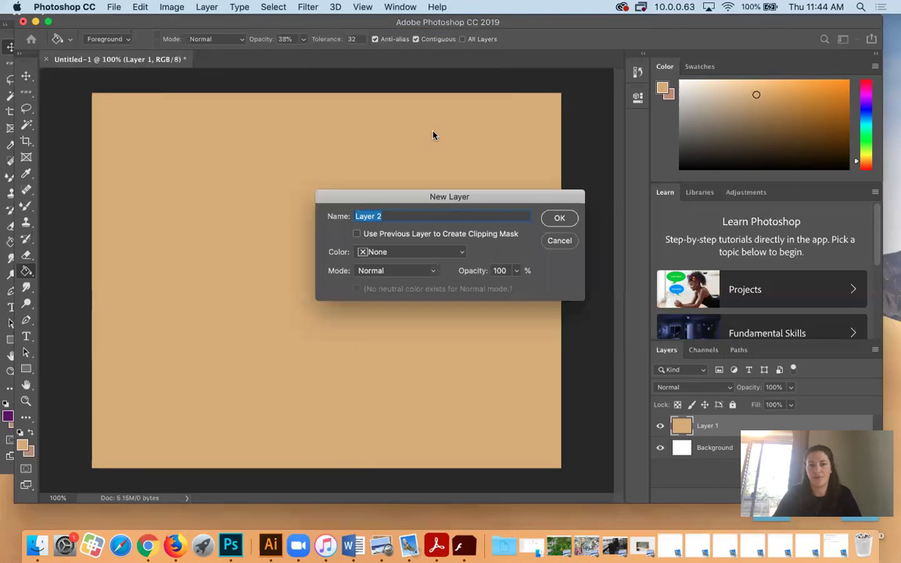
left_click(562, 218)
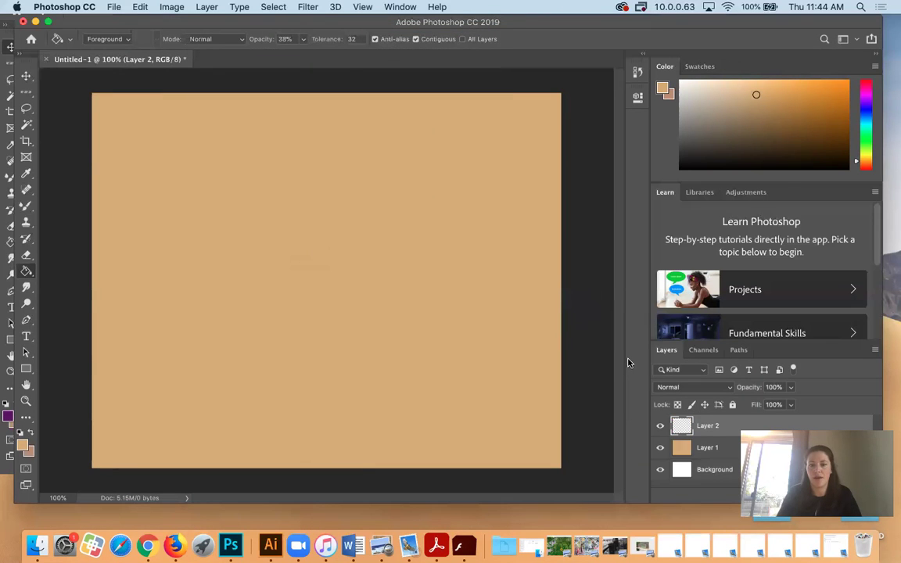
left_click(660, 448)
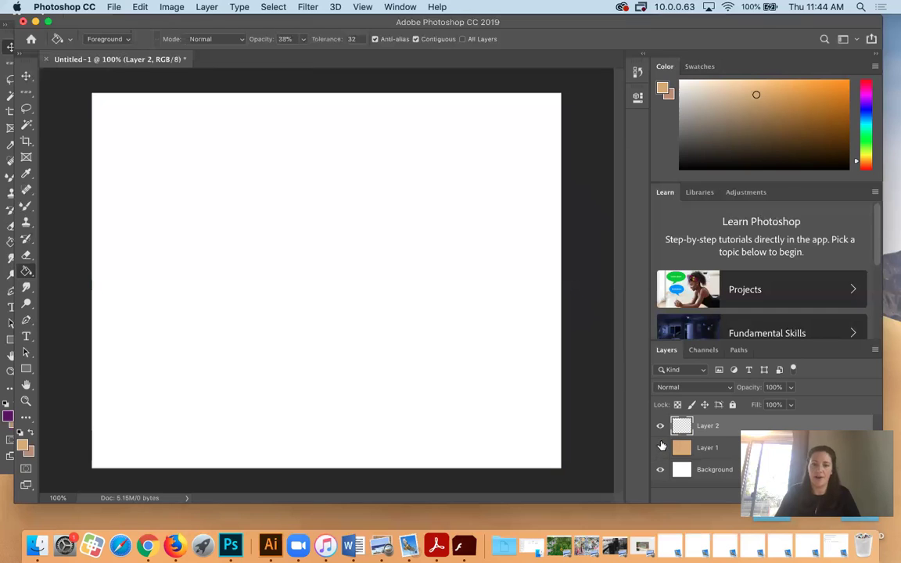
Fill Layer 2 three times with the tan foreground color using the Paint Bucket at 38% opacity
left_click(303, 40)
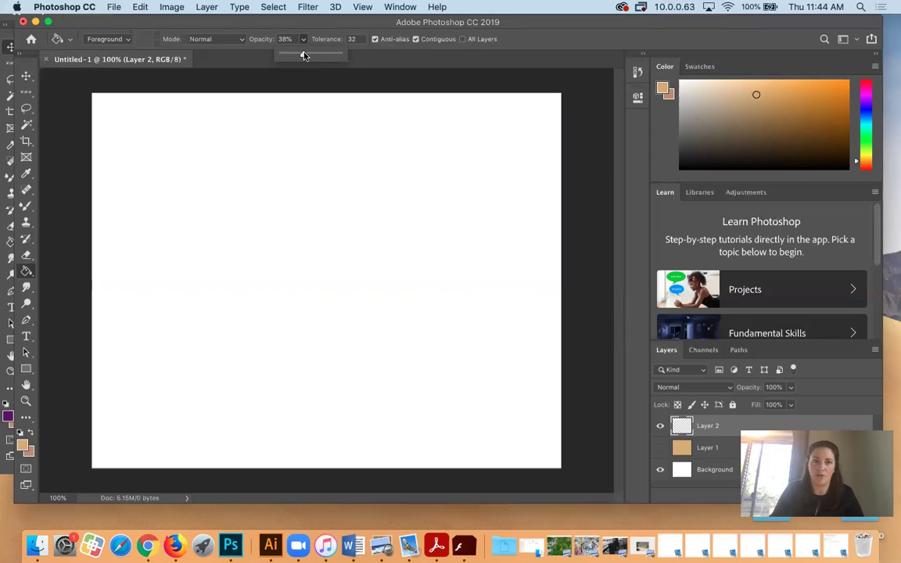
mouse_move(306, 54)
left_mouse_down()
mouse_move(348, 55)
mouse_move(305, 55)
left_mouse_up()
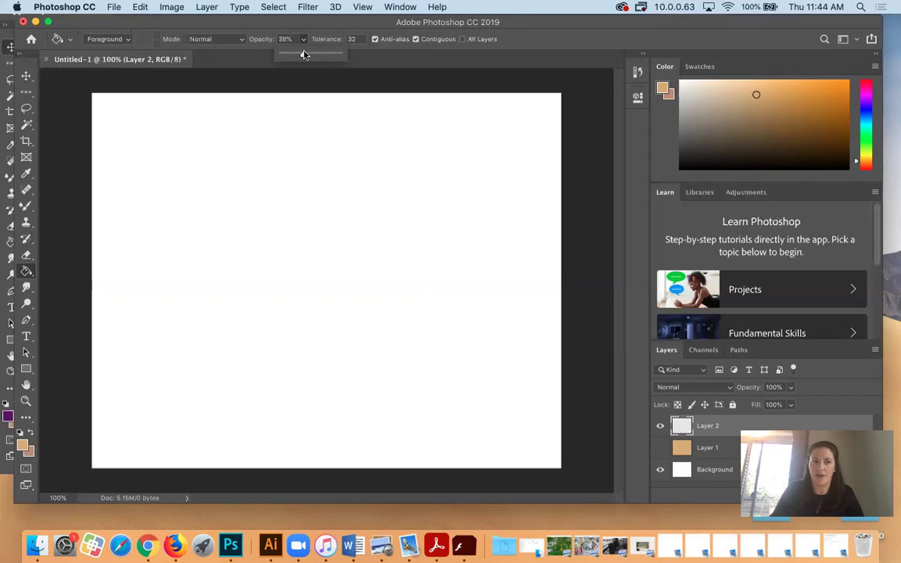
left_click(310, 250)
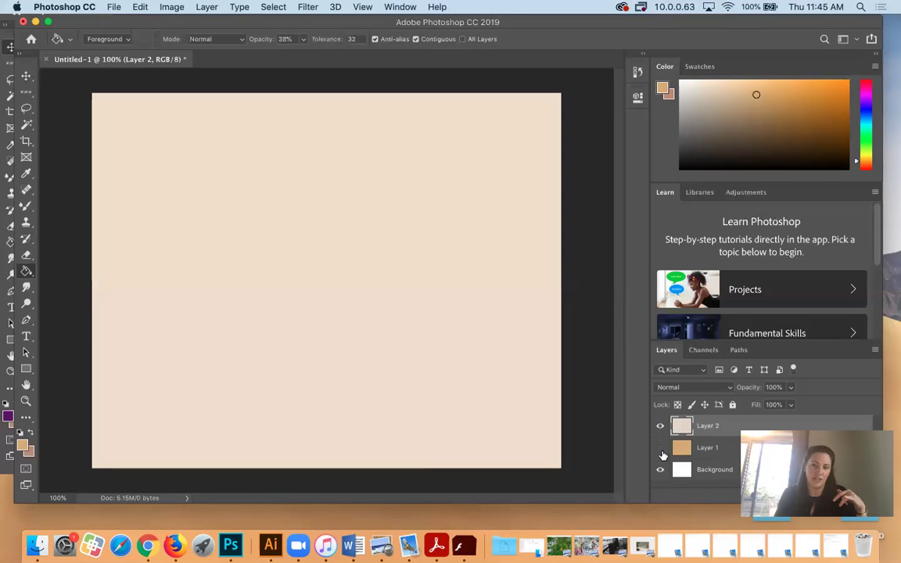
left_click(383, 273)
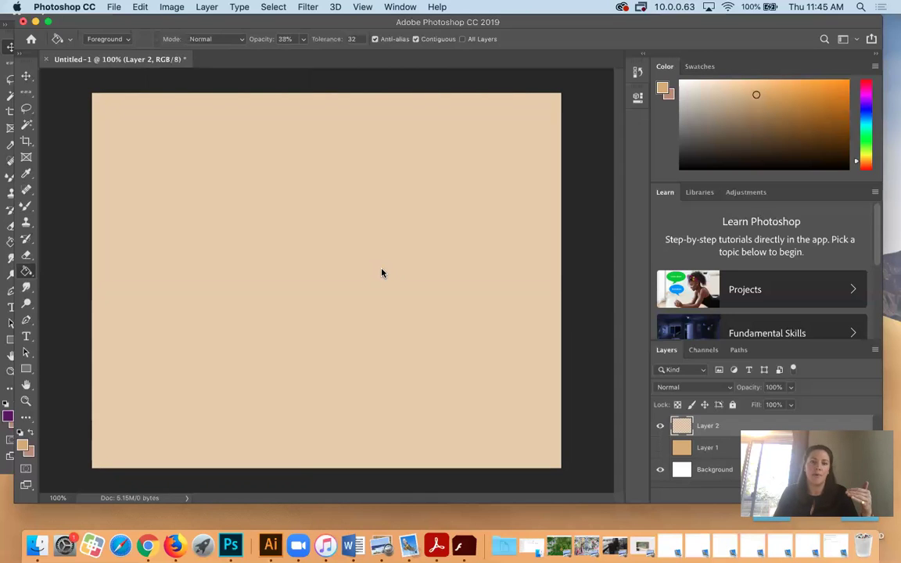
left_click(383, 272)
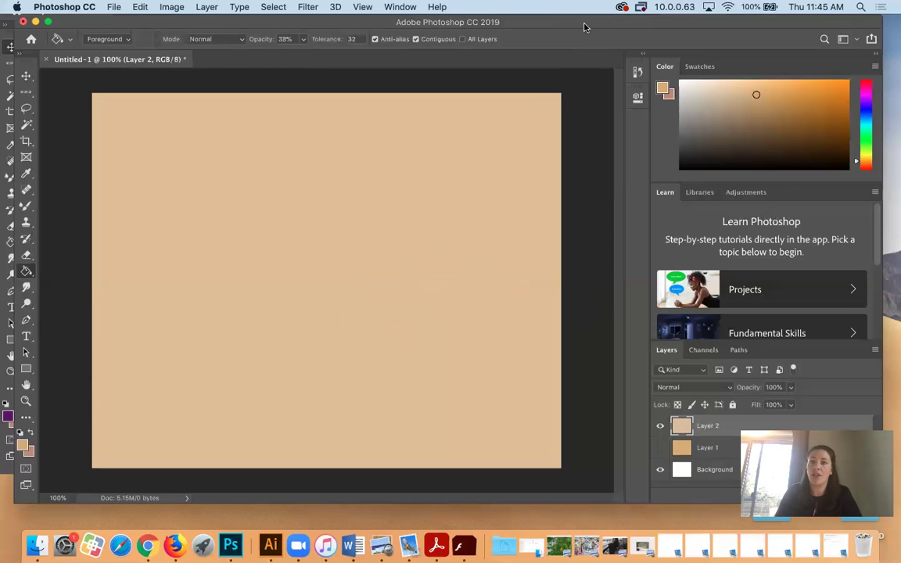
Place leaves_93827061-hero.jpg from the desktop into the document as a new layer
left_click_drag(584, 28, 725, 29)
left_click_drag(362, 6, 371, 6)
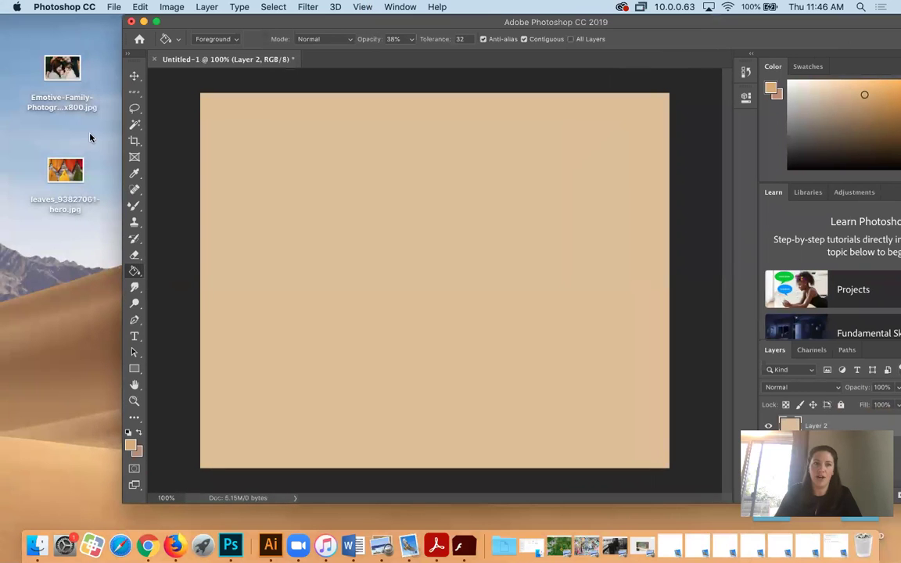
left_click_drag(71, 170, 401, 241)
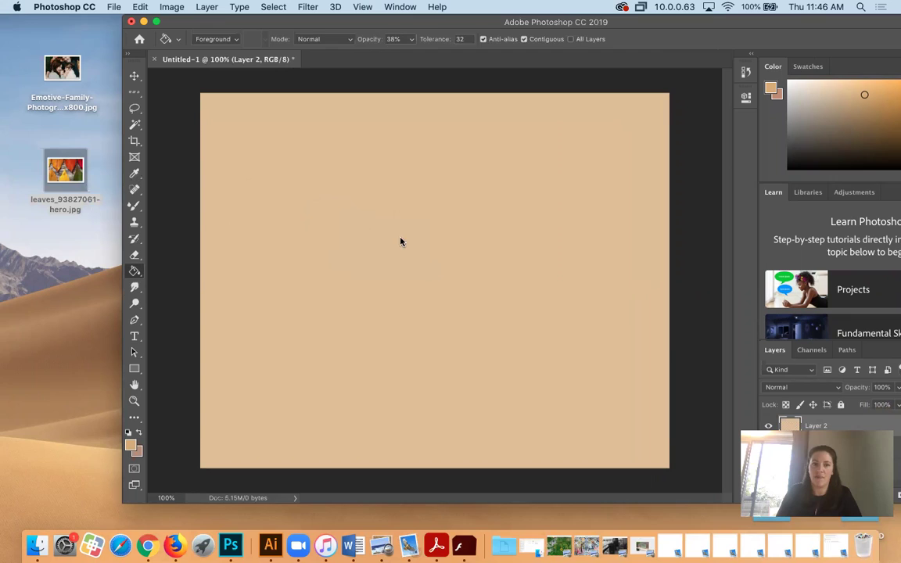
left_click_drag(231, 21, 114, 8)
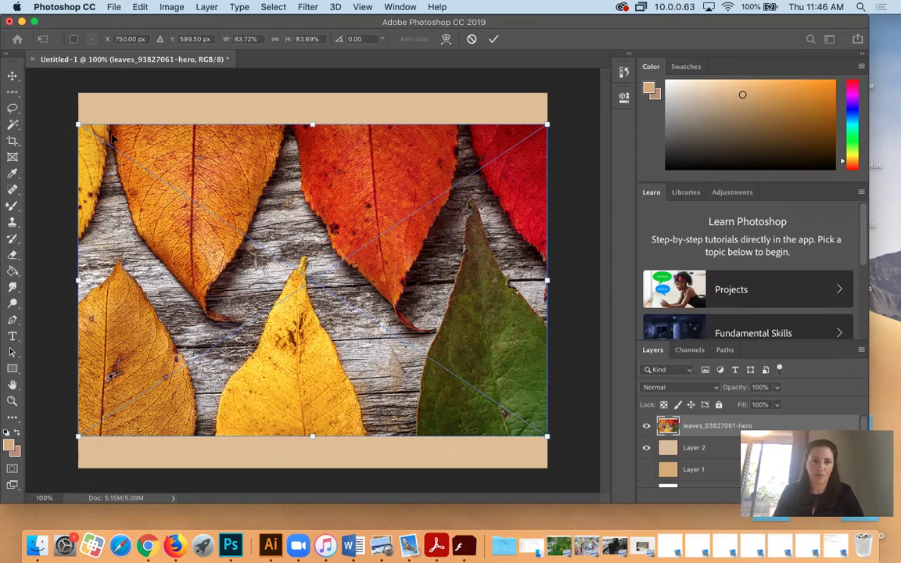
Scale the placed leaves image proportionally to about 54% and center it along the canvas's lower edge
left_click_drag(86, 137, 244, 249)
left_click_drag(356, 288, 290, 164)
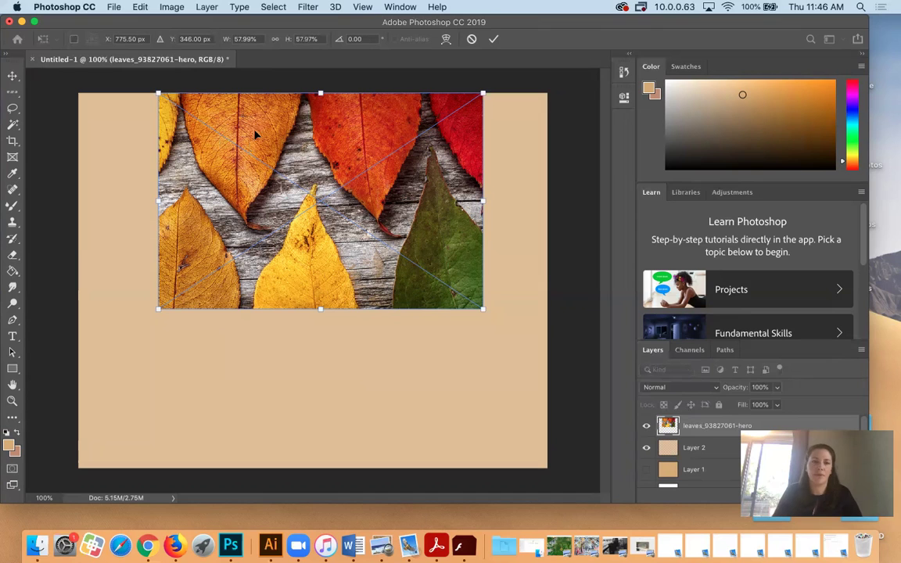
left_click_drag(286, 156, 276, 295)
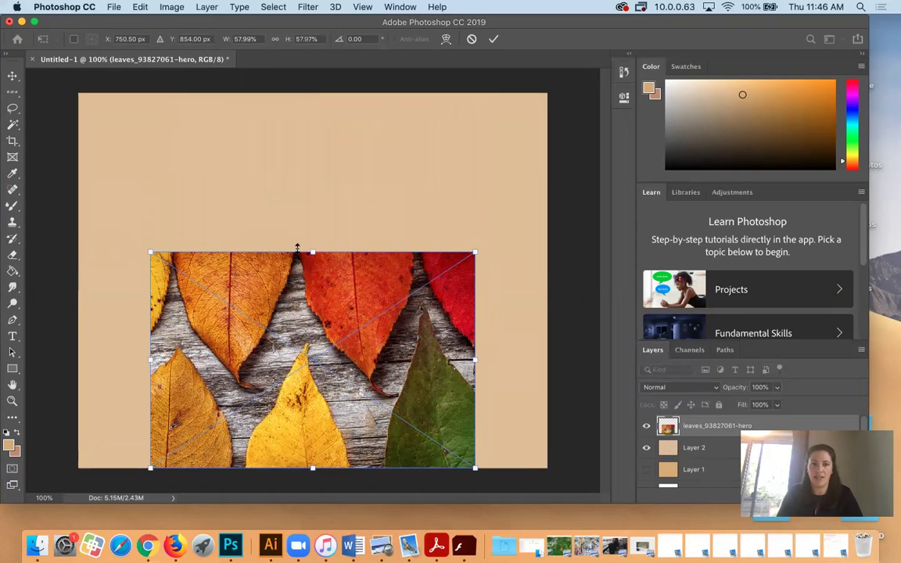
left_click_drag(149, 252, 171, 270)
left_click_drag(304, 301, 300, 304)
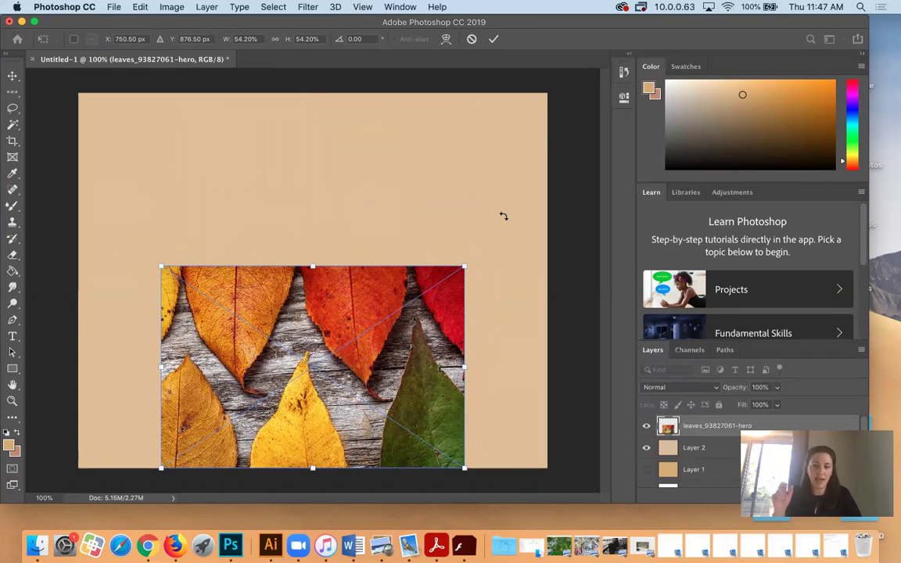
key("Return")
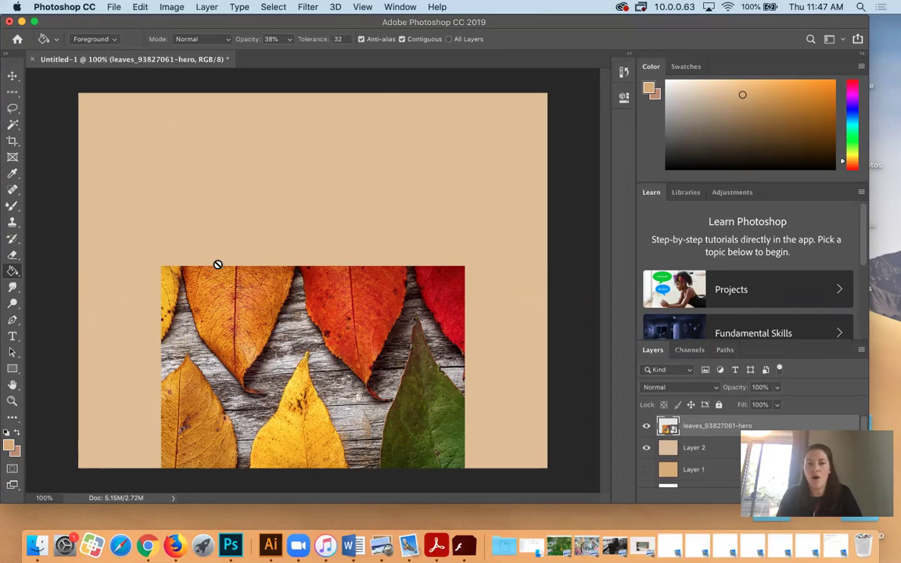
Crop both sides of the canvas to the width of the leaves image
left_click(14, 144)
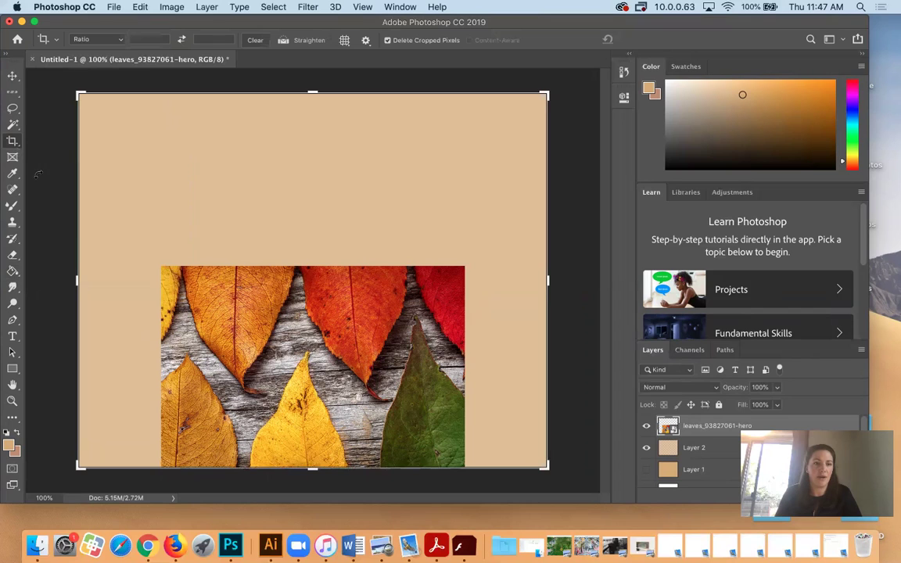
left_click_drag(76, 280, 118, 281)
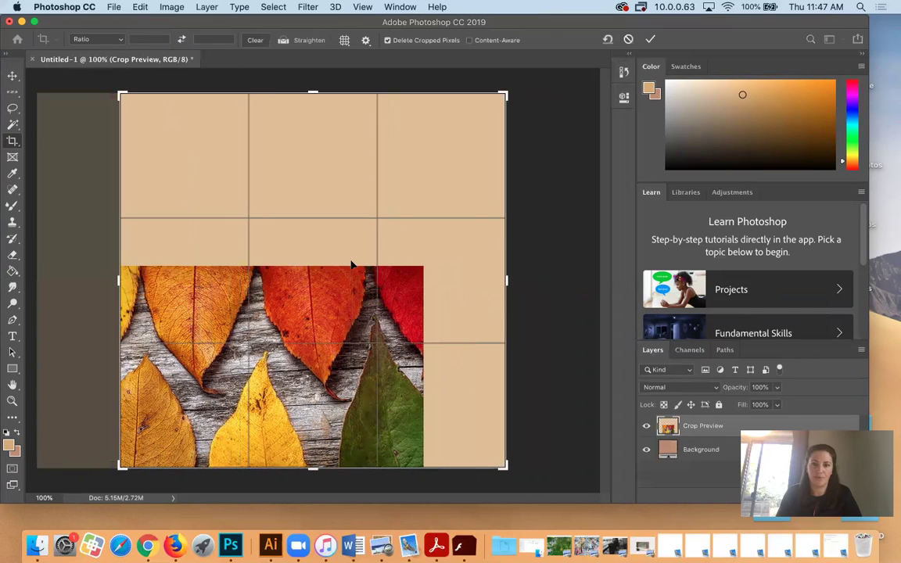
left_click_drag(507, 280, 468, 281)
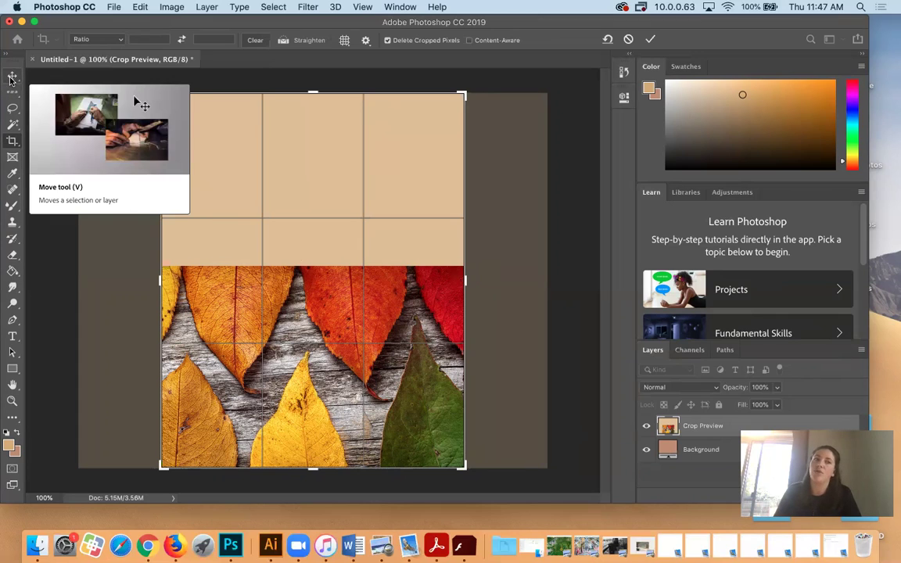
left_click(650, 40)
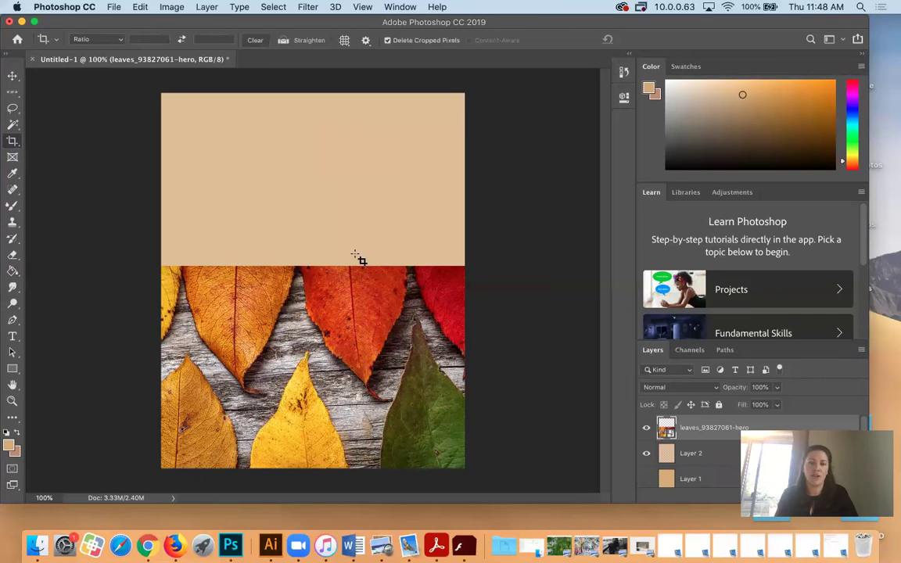
Free Transform the leaves image to about 50%, centered horizontally and slightly above the lower edge to leave a narrow tan border
left_click(141, 7)
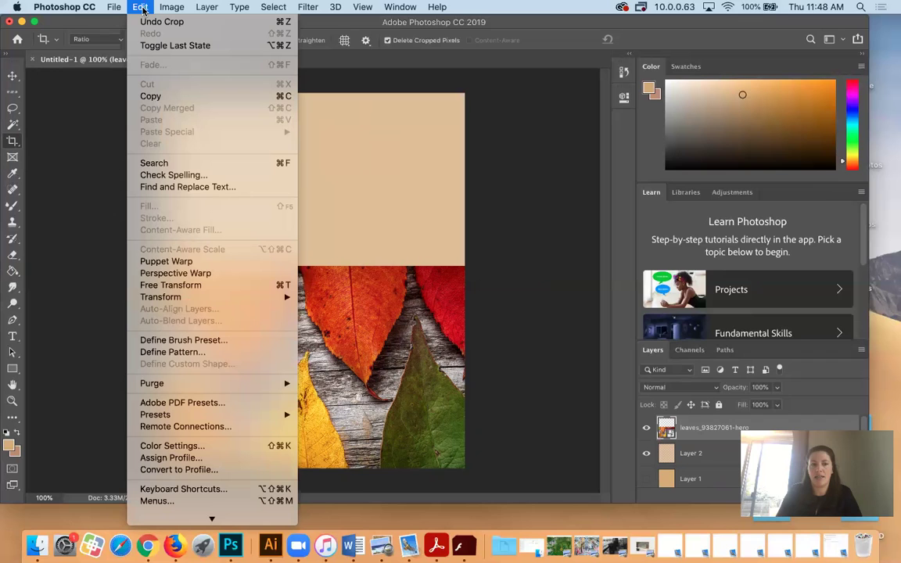
left_click(174, 288)
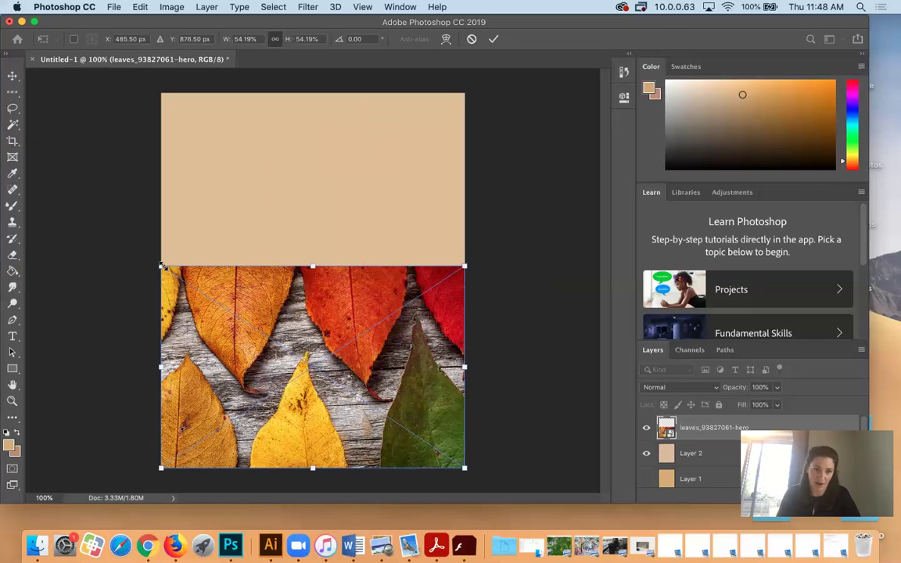
left_click_drag(161, 266, 172, 273)
left_click_drag(281, 312, 281, 311)
left_click_drag(167, 276, 180, 282)
left_click_drag(281, 318, 282, 318)
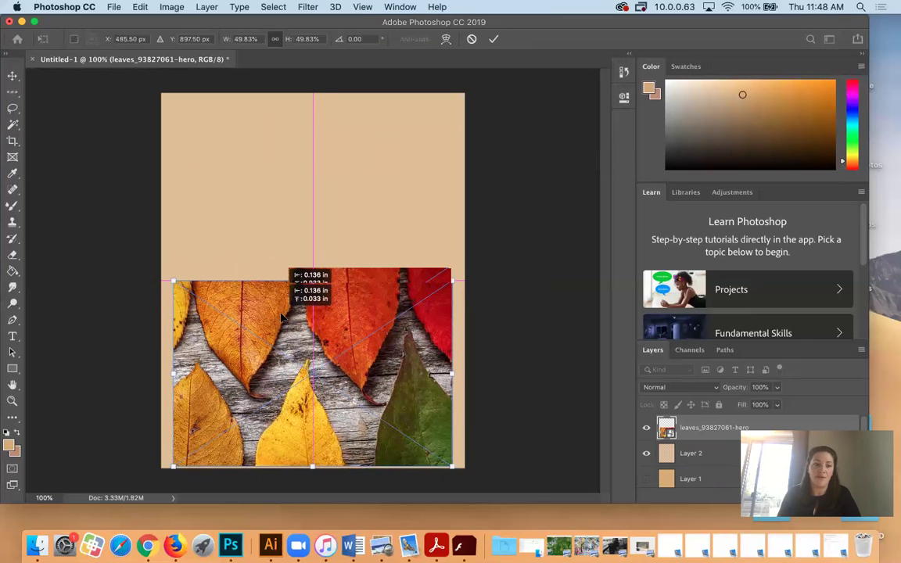
left_click_drag(282, 313, 283, 312)
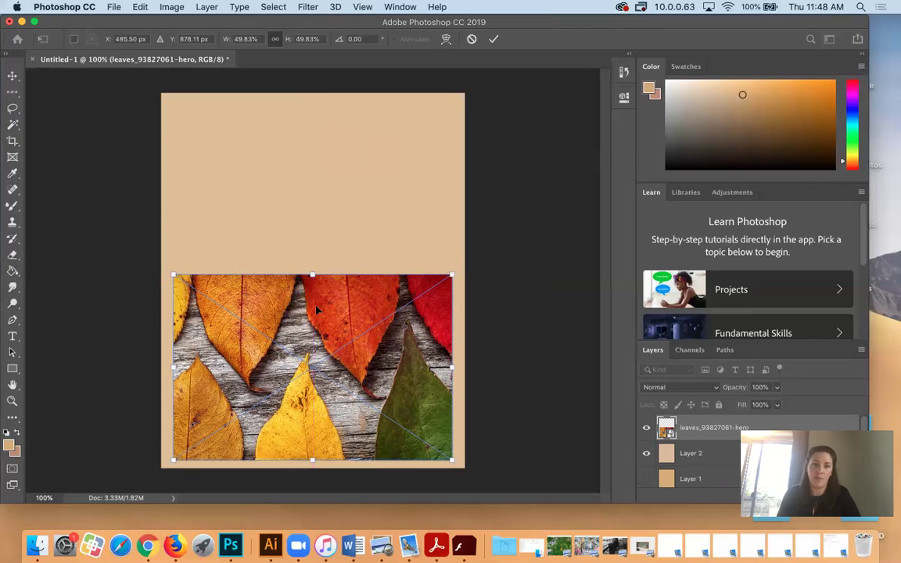
key("Return")
key("c")
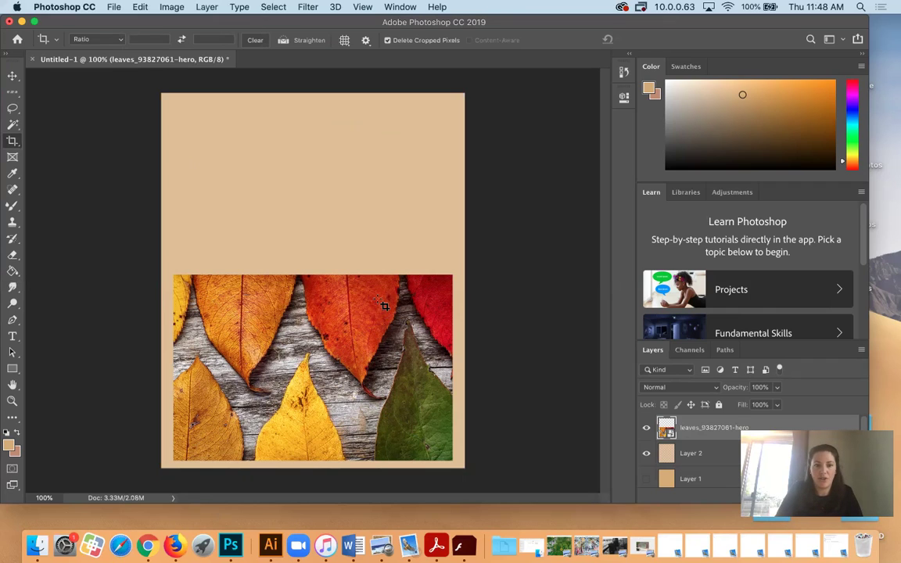
scroll(384, 305, "up", 3)
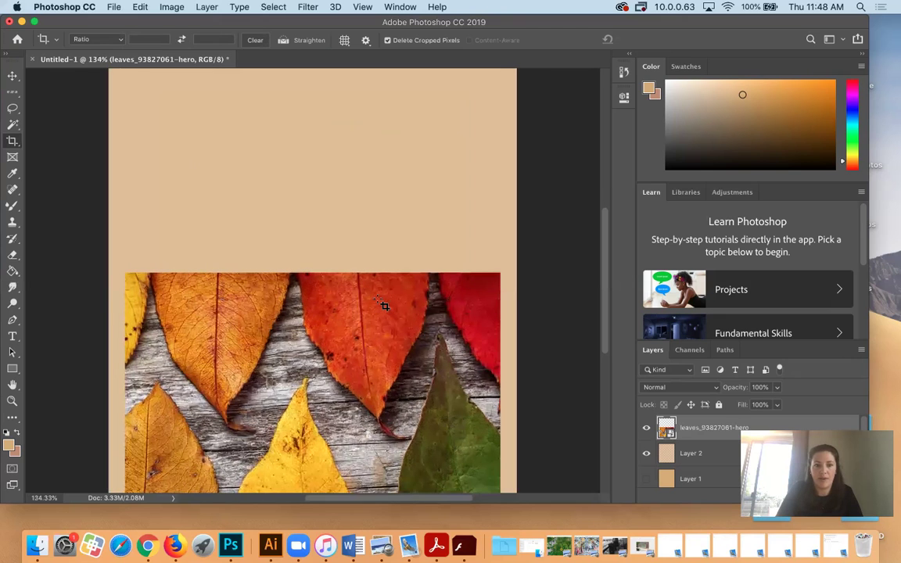
Place a horizontal text line in the tan area above the leaves photo with the Horizontal Type tool
scroll(384, 306, "up", 1)
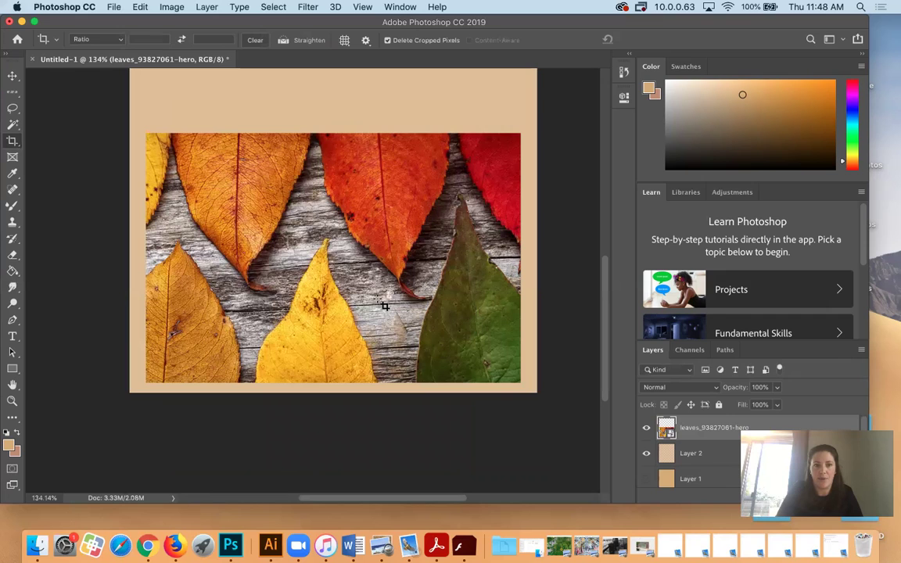
scroll(384, 306, "up", 1)
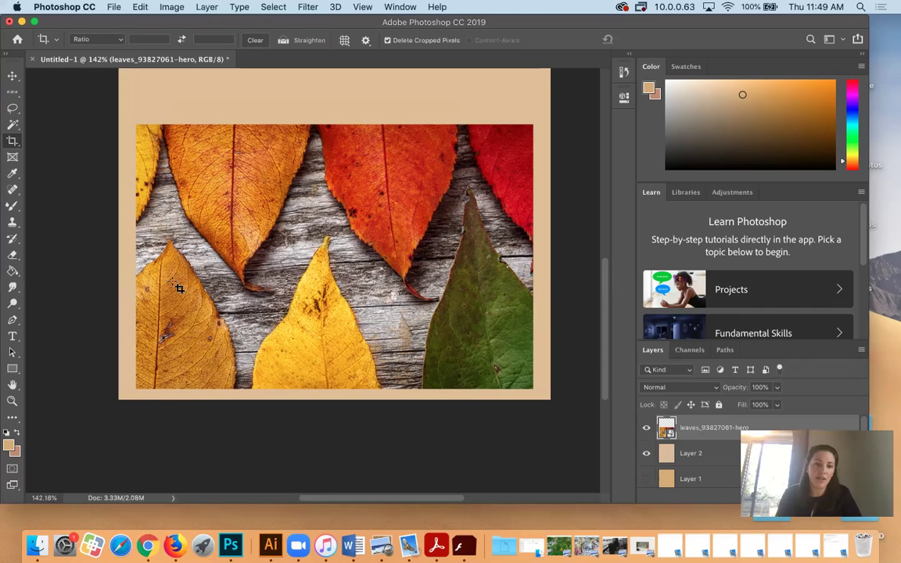
left_click(13, 337)
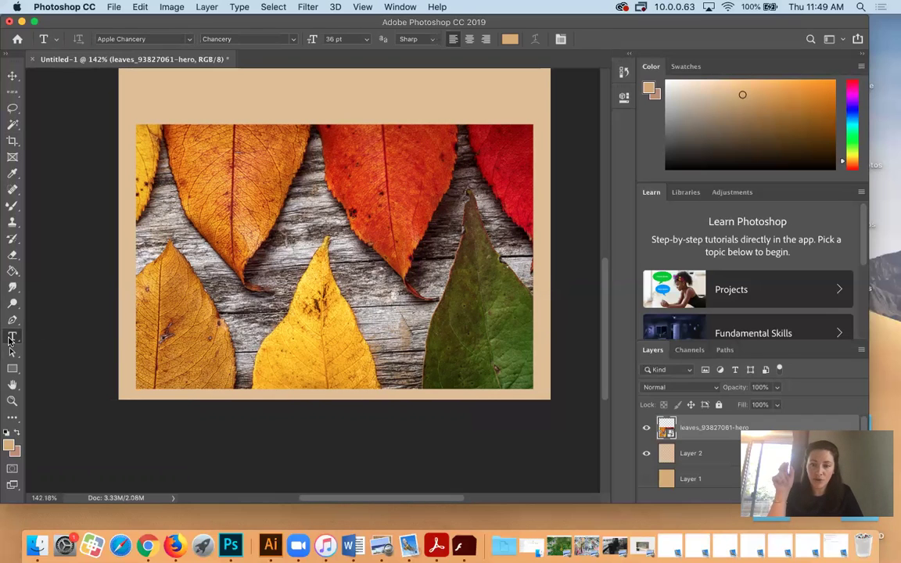
left_click(10, 339)
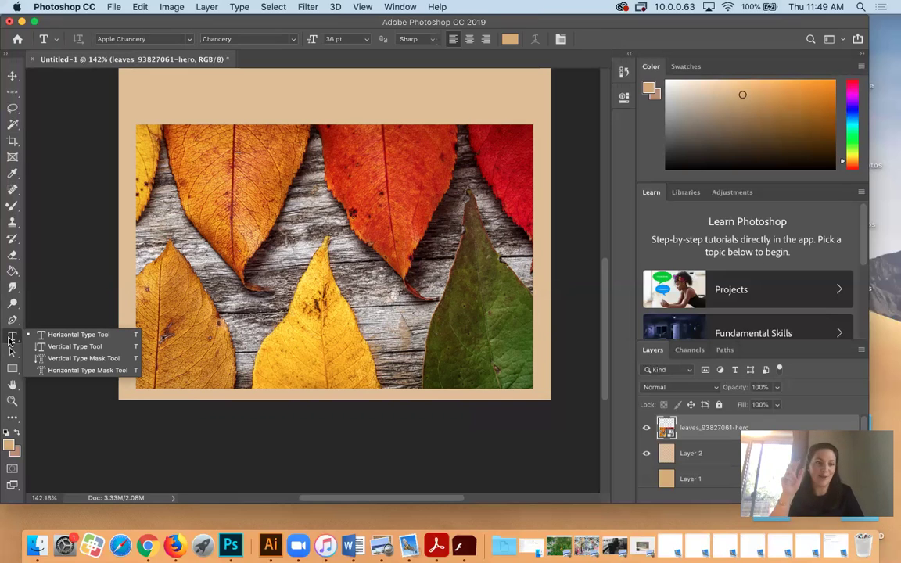
left_click(54, 336)
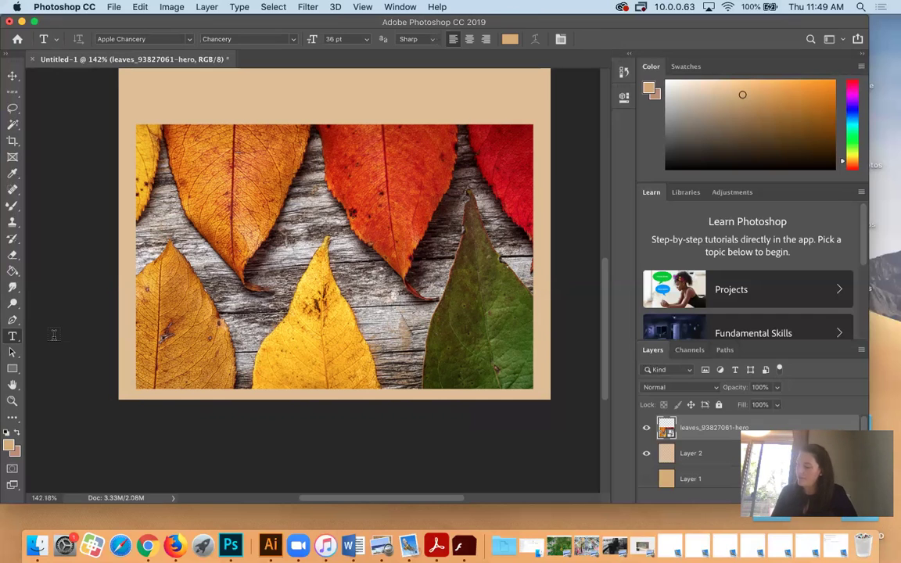
left_click(167, 100)
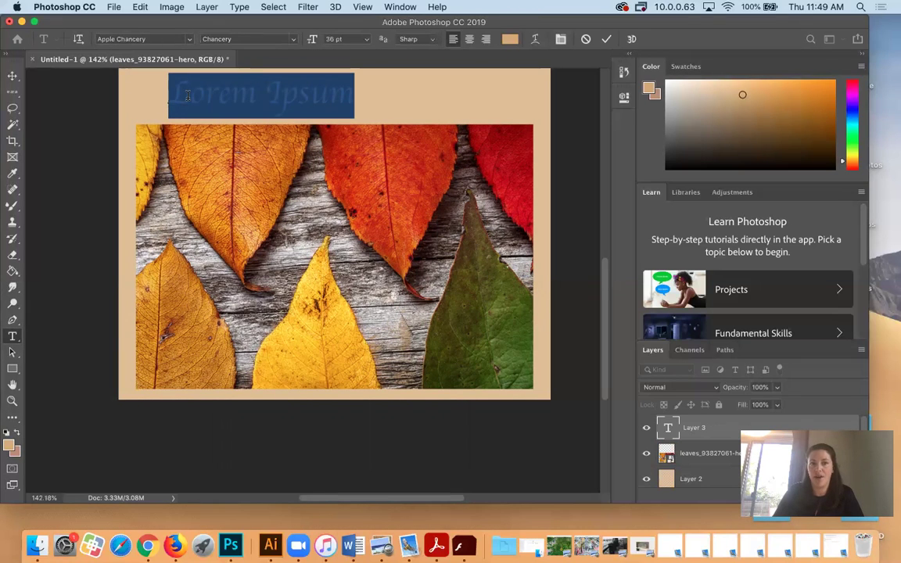
Clear the "Lorem Ipsum" placeholder text and set the text colour to the bright red swatch
left_click(187, 95)
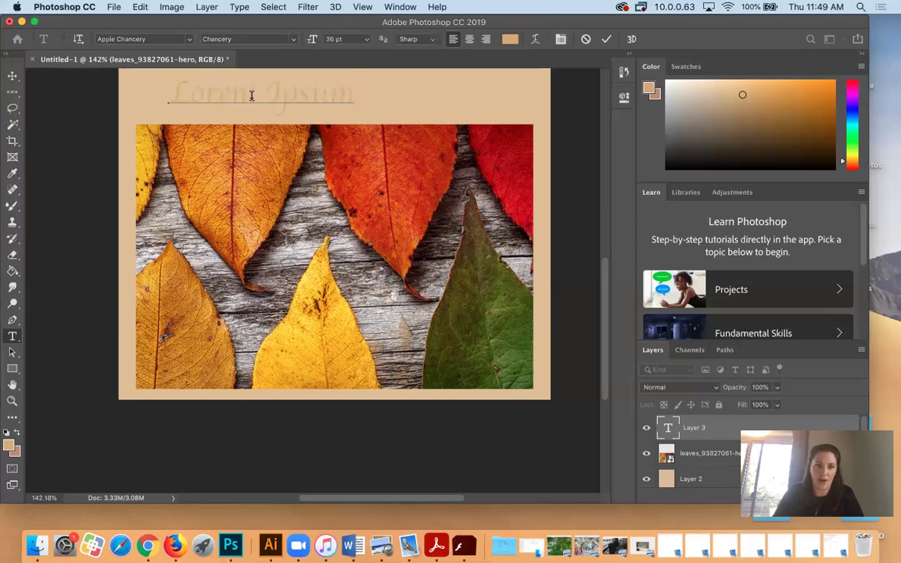
left_click(353, 92)
key("BackSpace")
key("BackSpace")
key("BackSpace")
key("BackSpace")
key("BackSpace")
key("BackSpace")
key("BackSpace")
key("BackSpace")
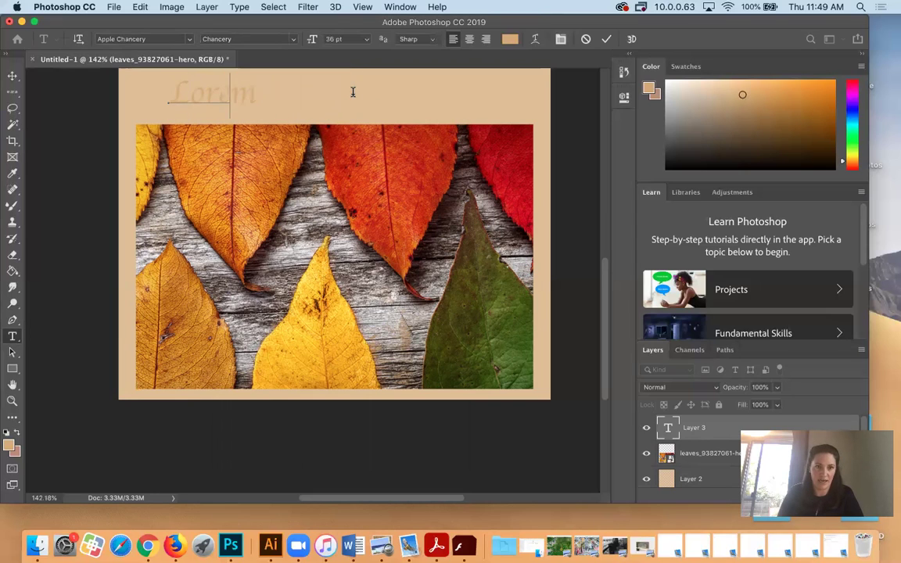
key("BackSpace")
key("BackSpace")
key("BackSpace")
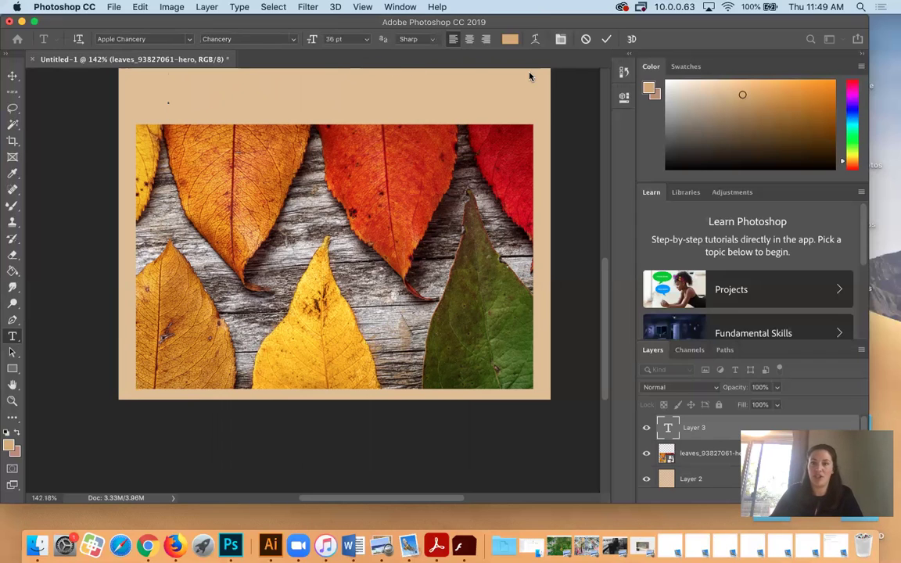
left_click(691, 70)
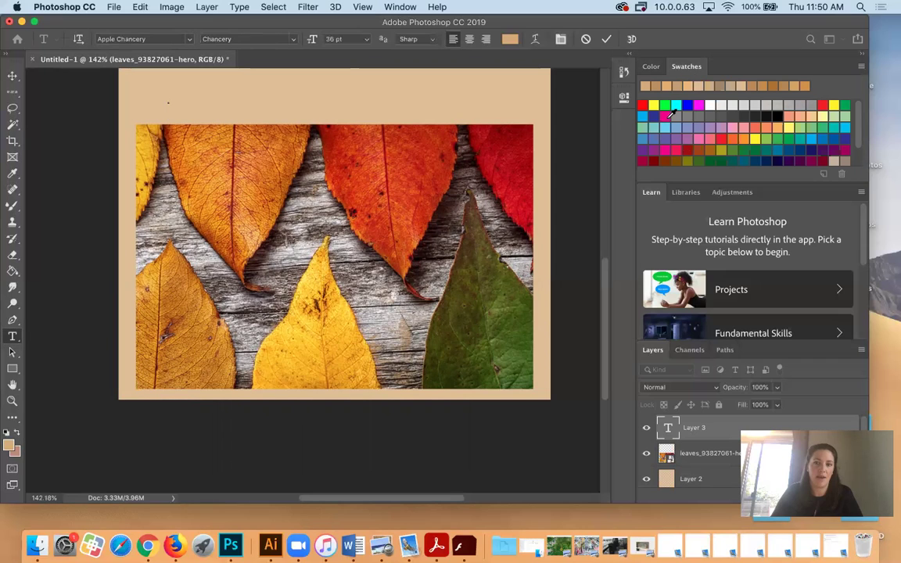
left_click(646, 105)
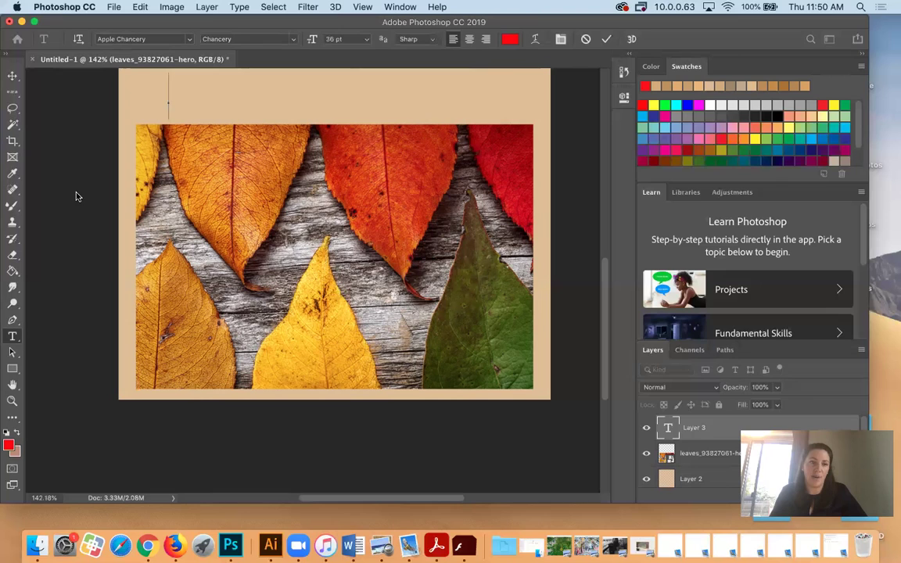
Sample colours from the green, orange-red and red leaves with the Eyedropper, ending with dark red from the red leaf in the photo's upper-right corner
left_click(13, 173)
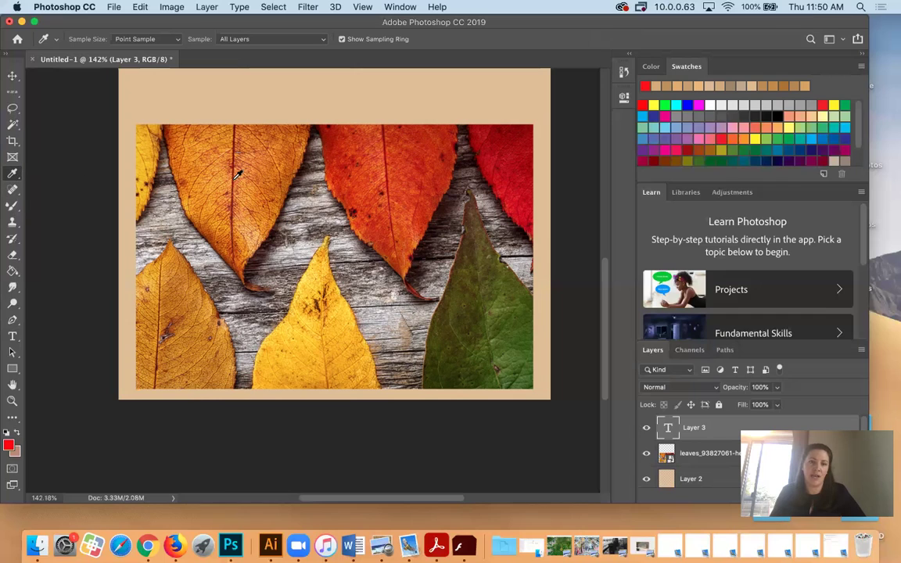
left_click(471, 238)
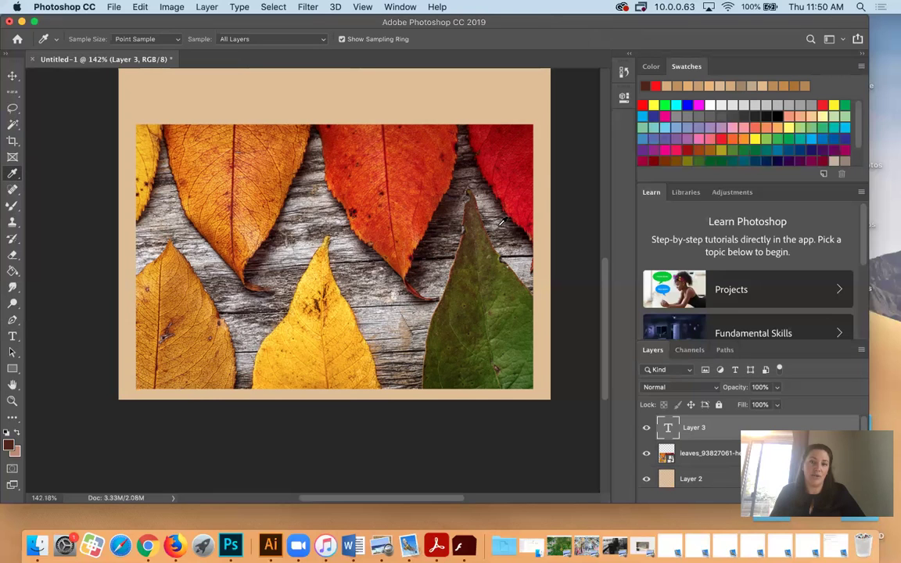
left_click(490, 282)
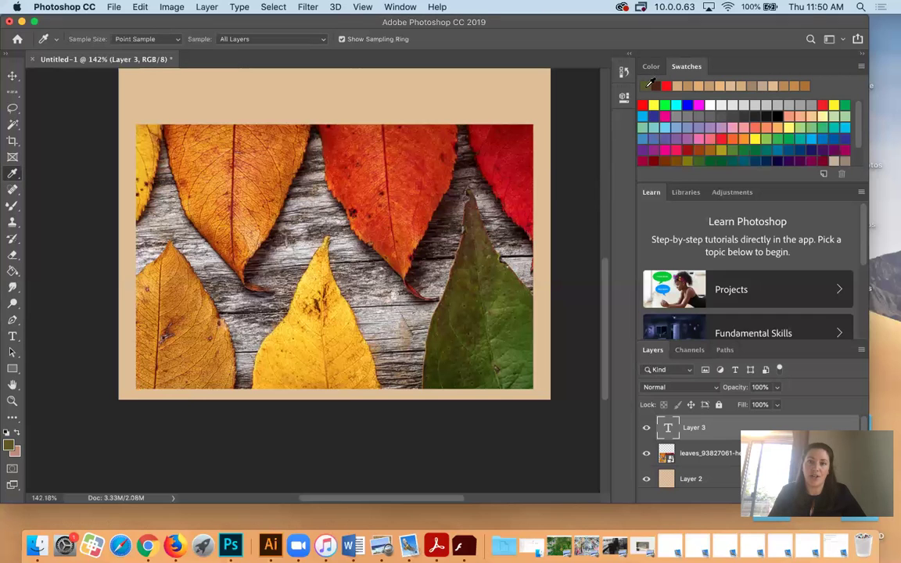
left_click(650, 69)
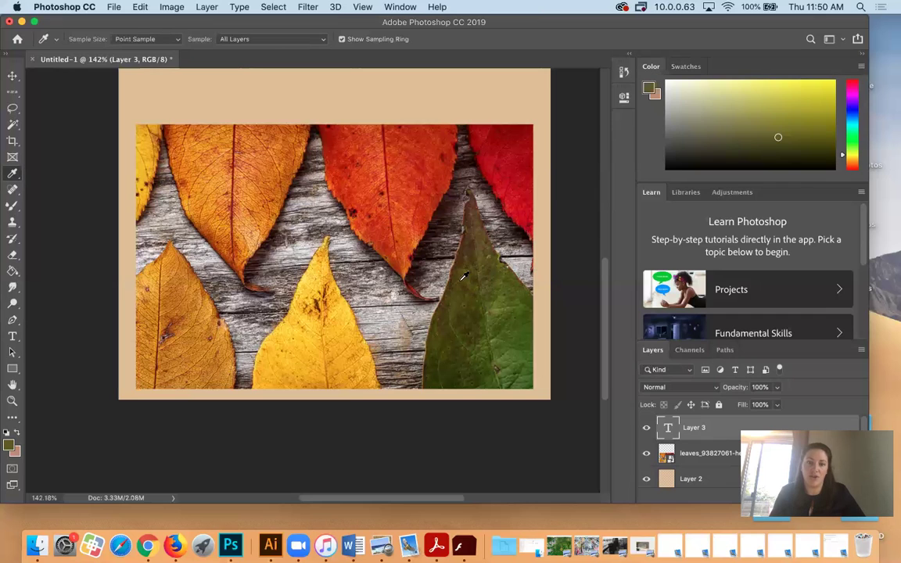
left_click(416, 259)
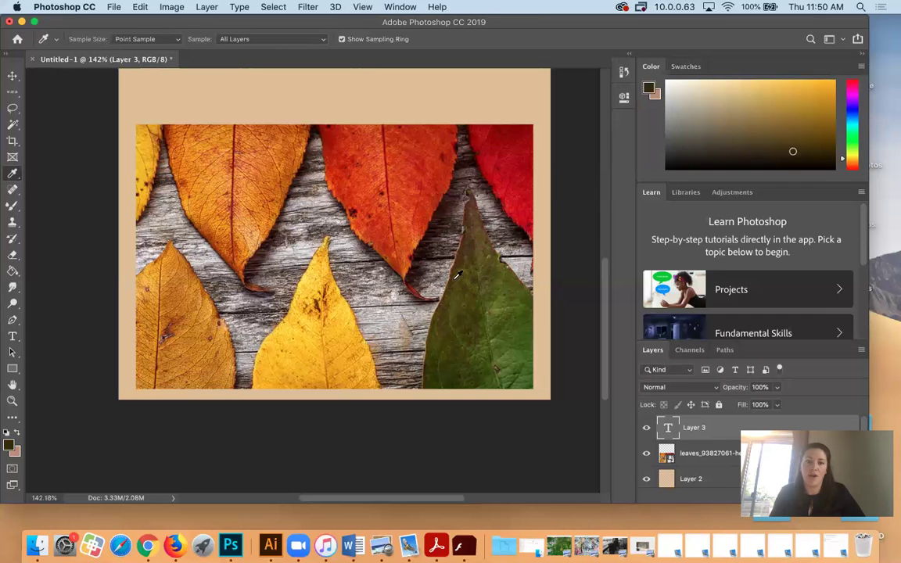
left_click(435, 191)
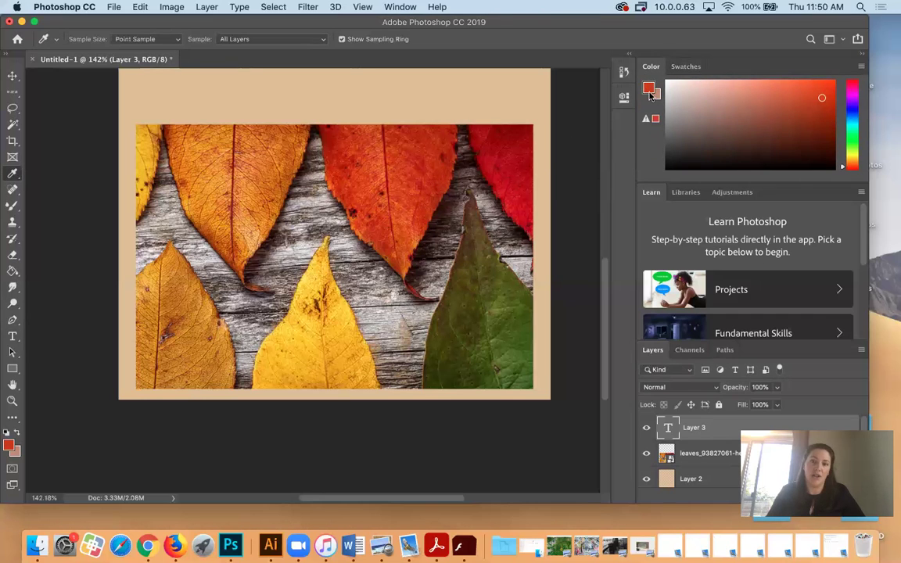
left_click(470, 135)
left_click(493, 141)
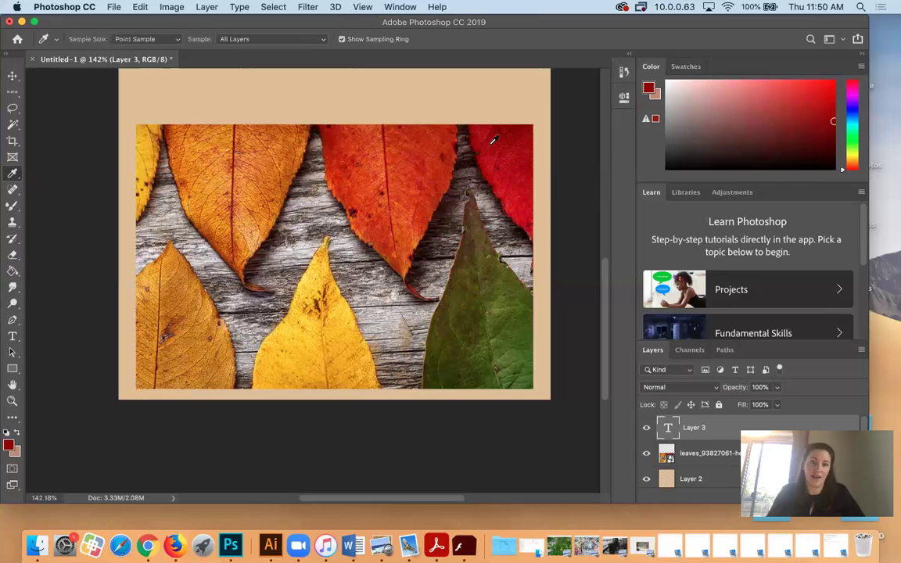
left_click(501, 133)
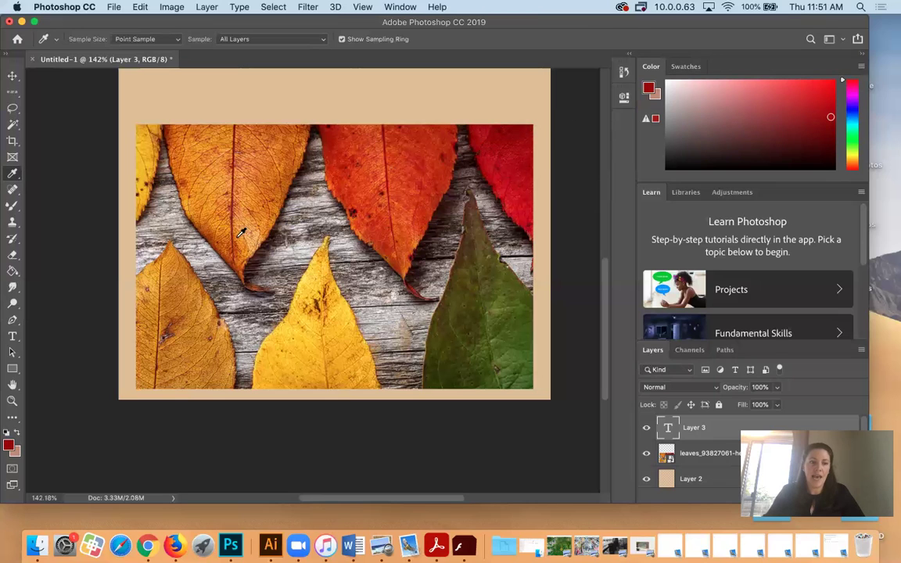
Start another horizontal text line in the tan area above the photo and delete its placeholder text
left_click(13, 337)
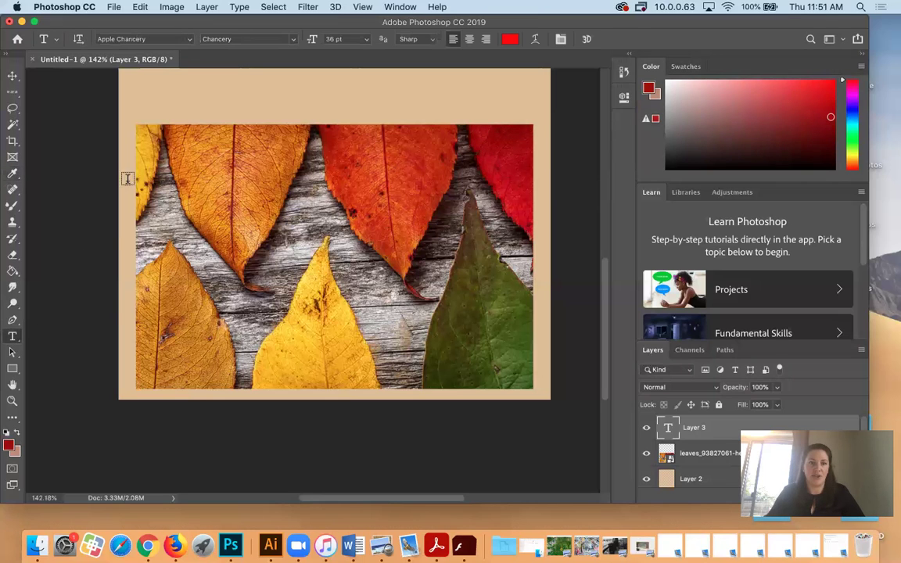
left_click(171, 100)
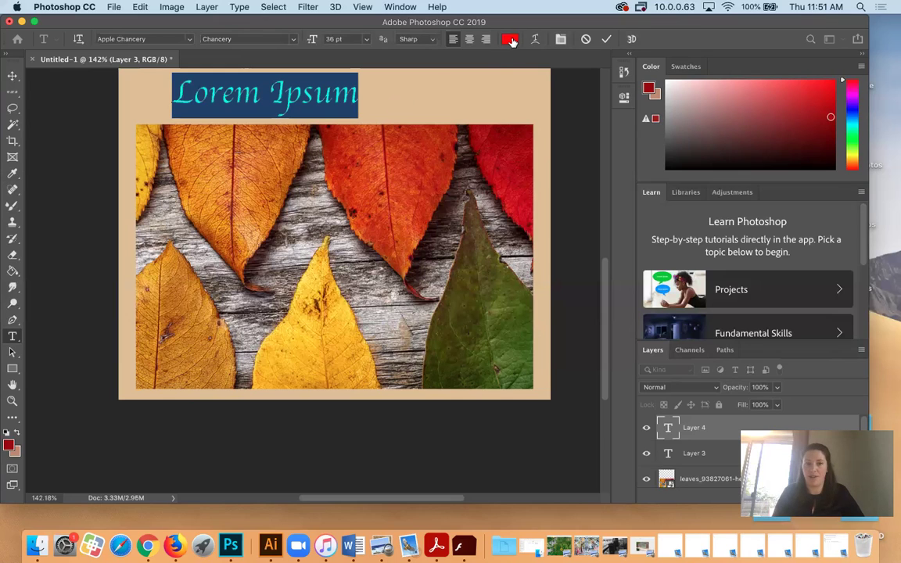
key("BackSpace")
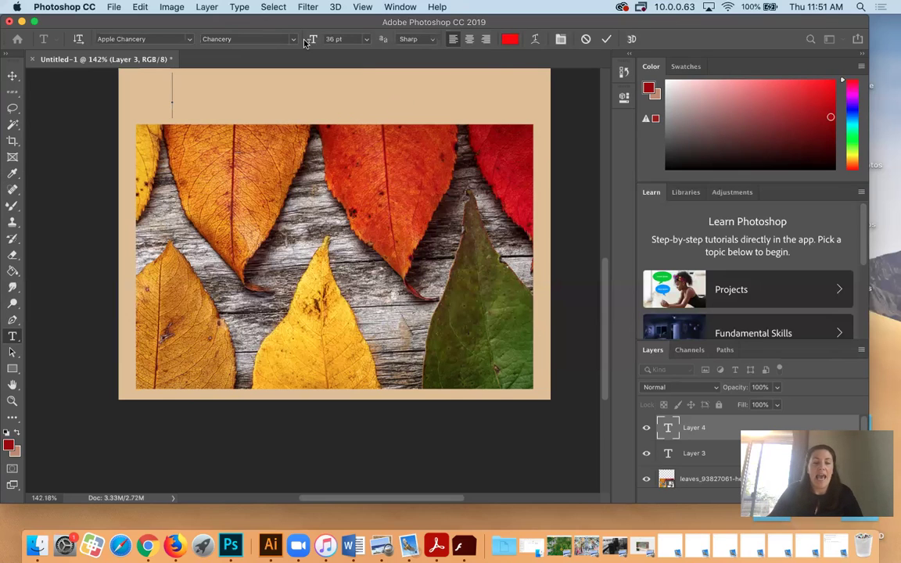
Set the font of the new text line to Bradley Hand Bold
left_click_drag(191, 27, 191, 50)
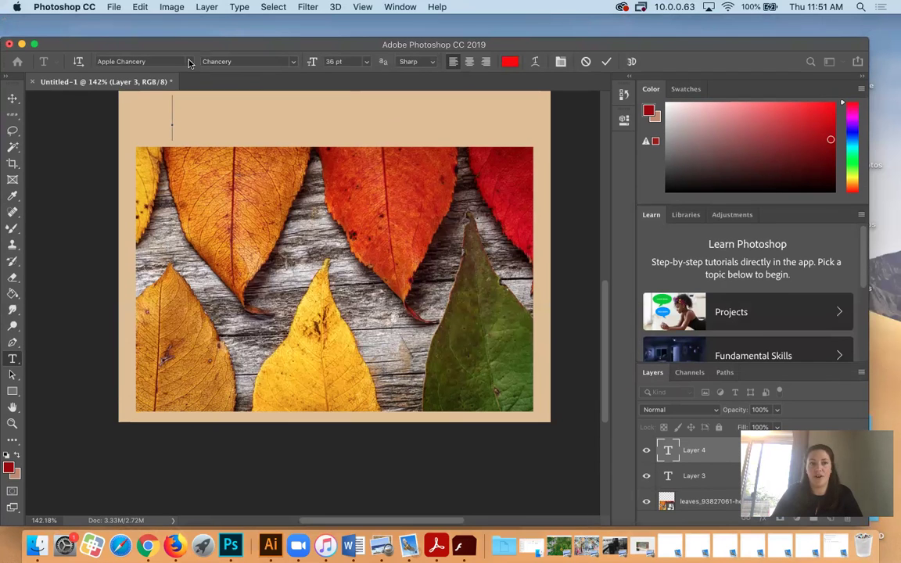
left_click(189, 62)
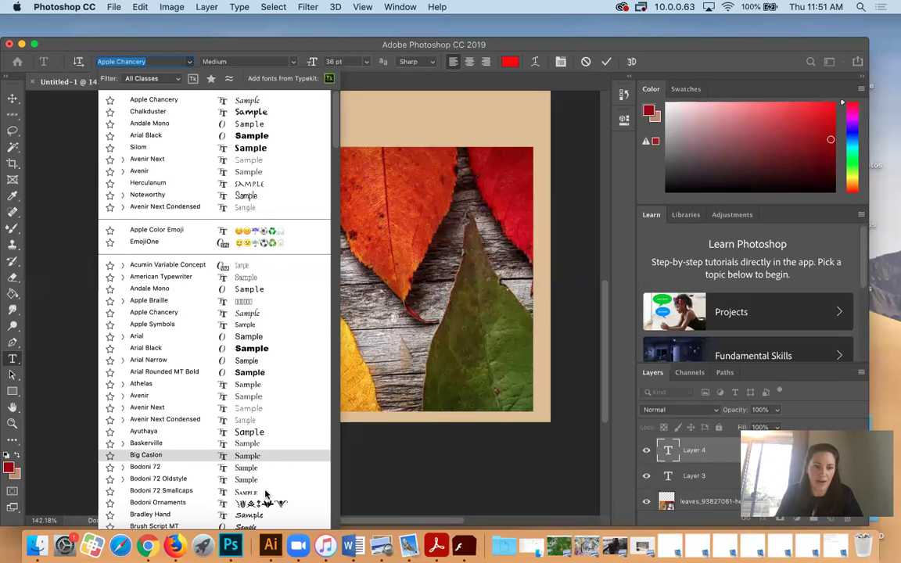
scroll(266, 520, "down", 1)
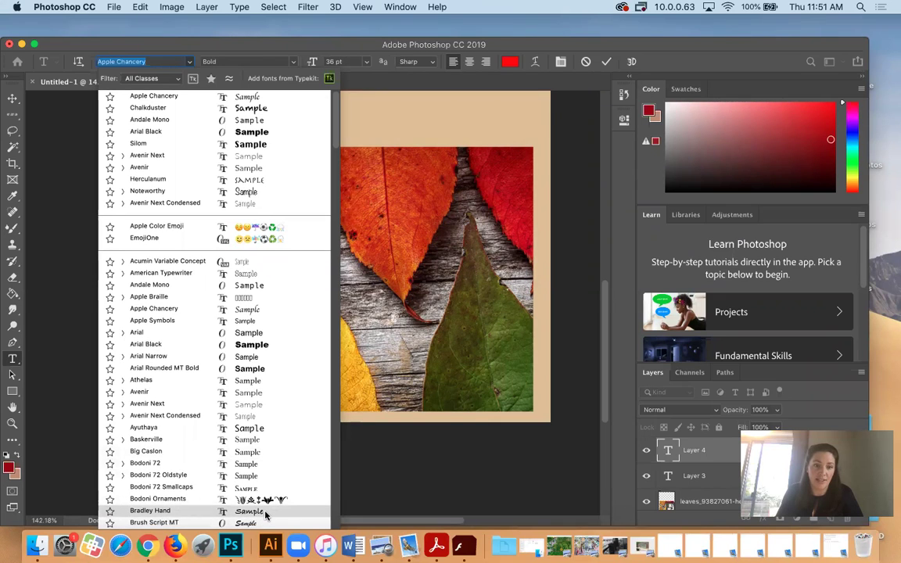
key("Escape")
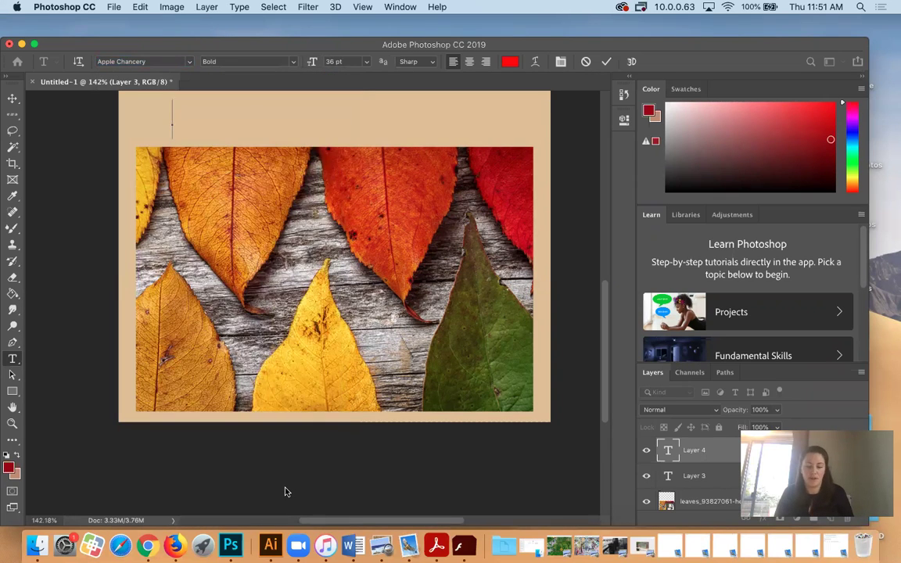
Enter "Happy Fall!" as the text above the leaves photo
type("H")
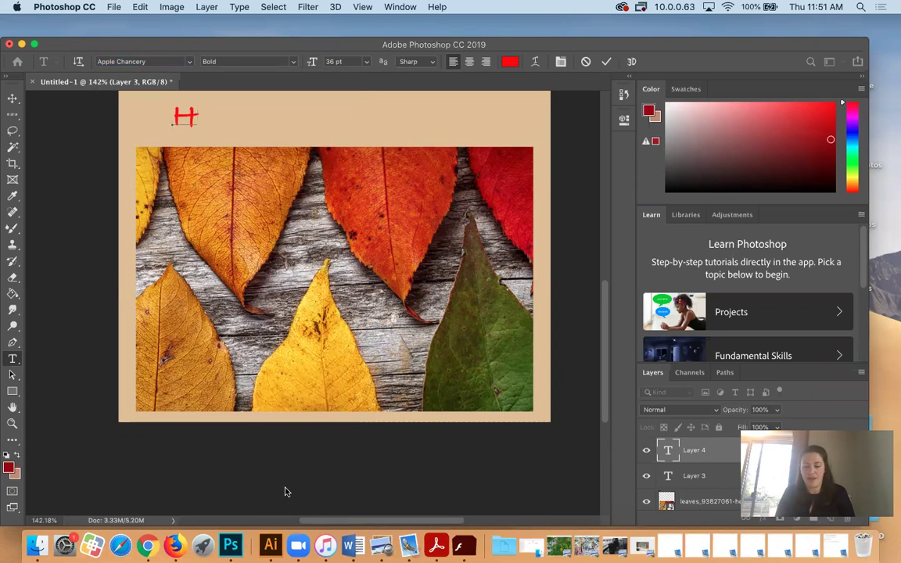
type("appy ")
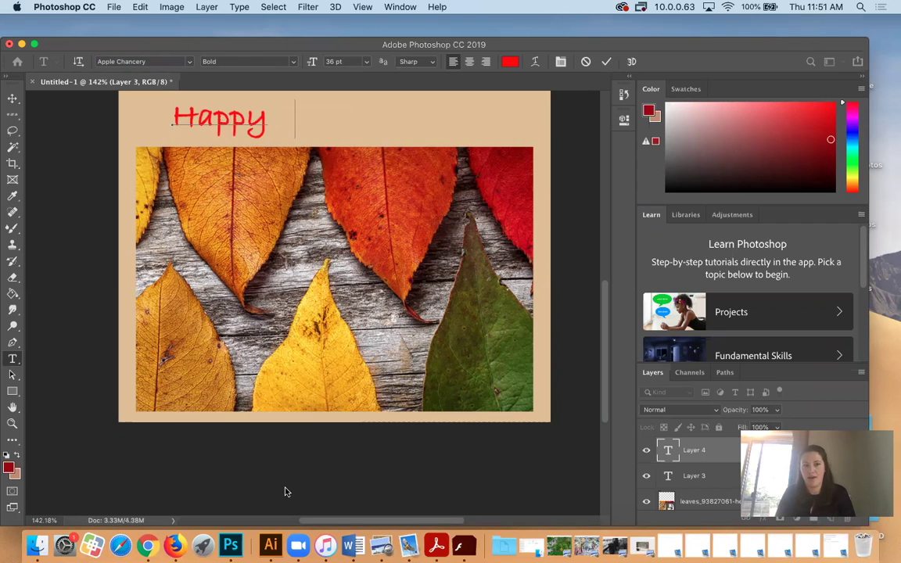
type("Fall!")
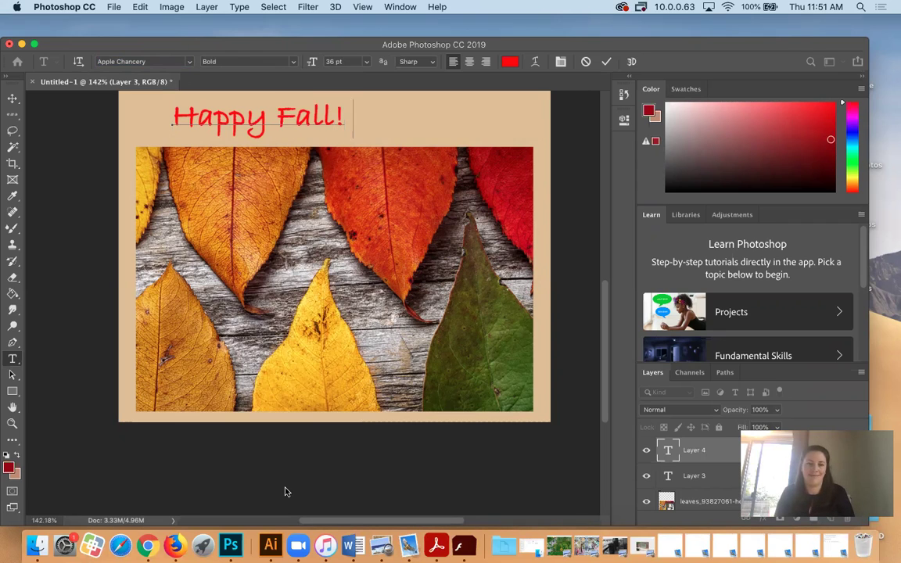
key("BackSpace")
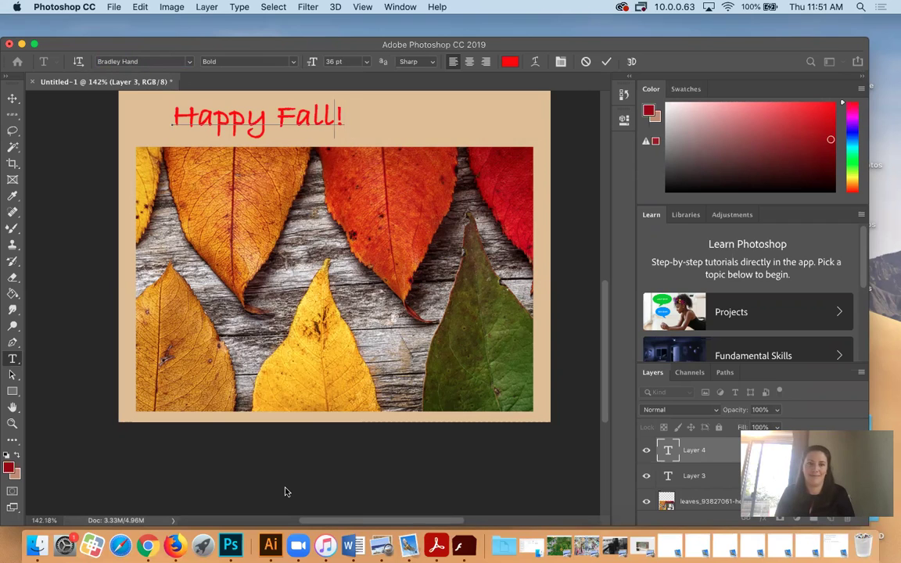
type("!")
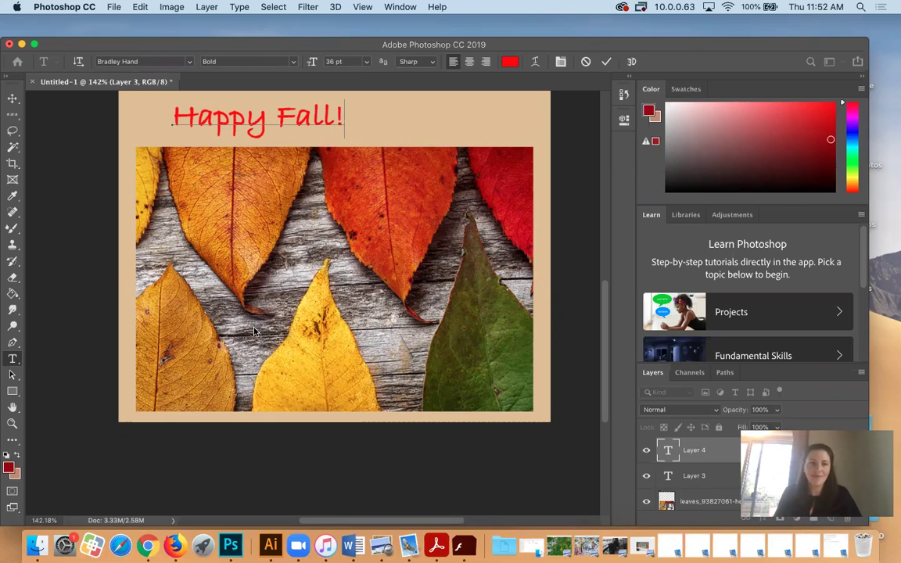
Move the "Happy Fall!" text to the middle above the leaves photo and scale it to about 133% with Free Transform
left_click(11, 100)
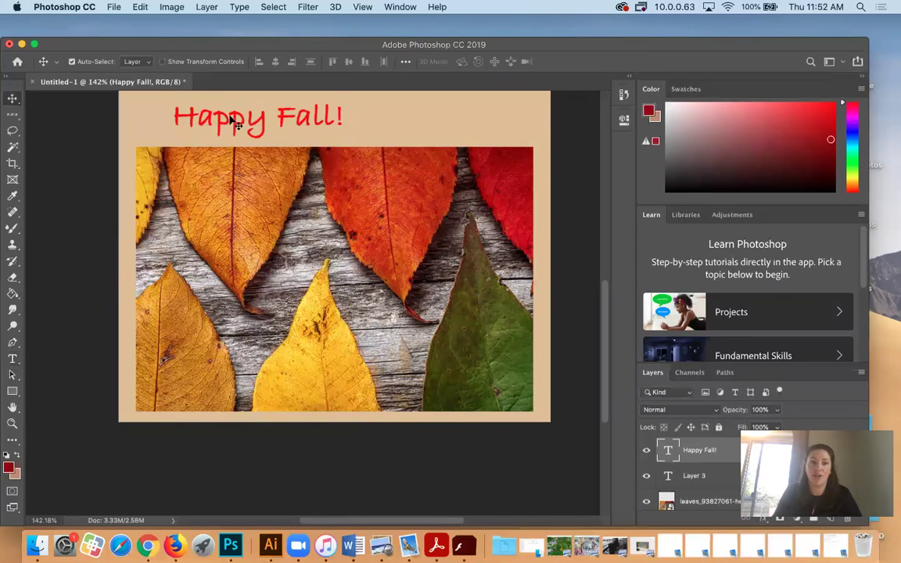
left_click_drag(275, 124, 319, 131)
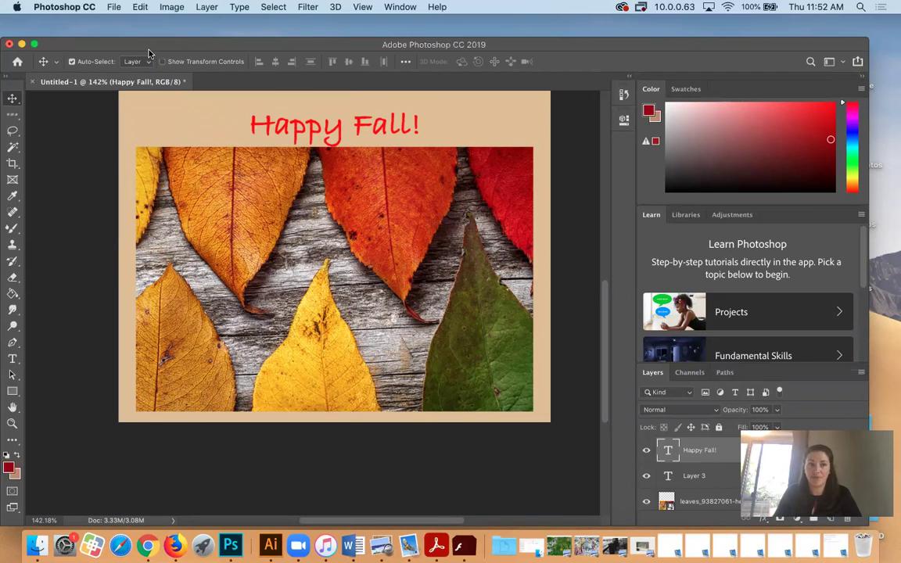
left_click(140, 7)
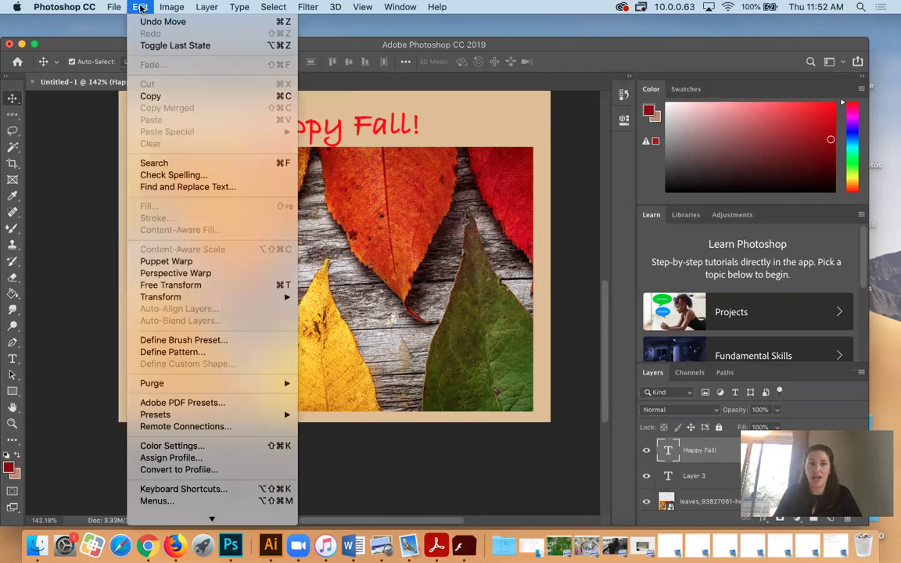
left_click(157, 286)
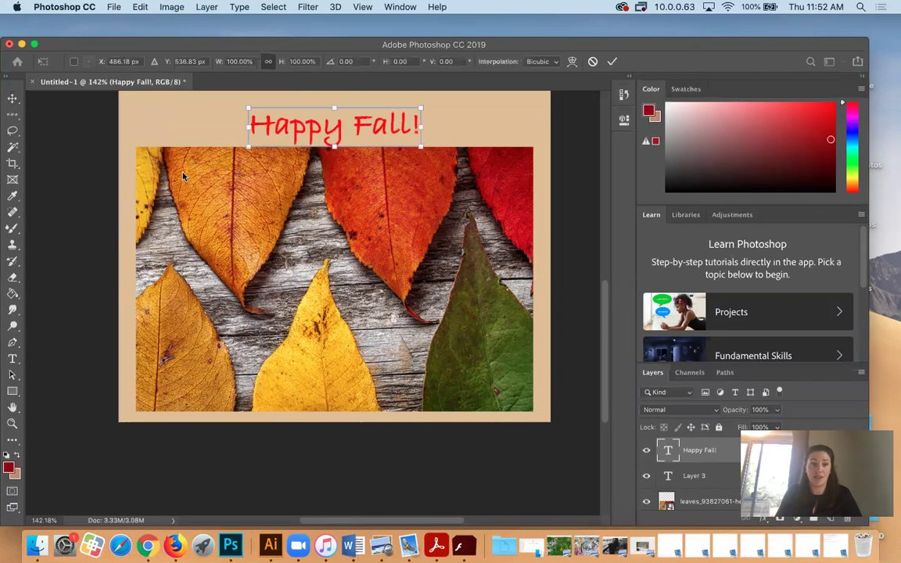
left_click_drag(242, 103, 209, 98)
left_click_drag(426, 122, 477, 122)
left_click_drag(371, 119, 359, 117)
key("Left")
key("Left")
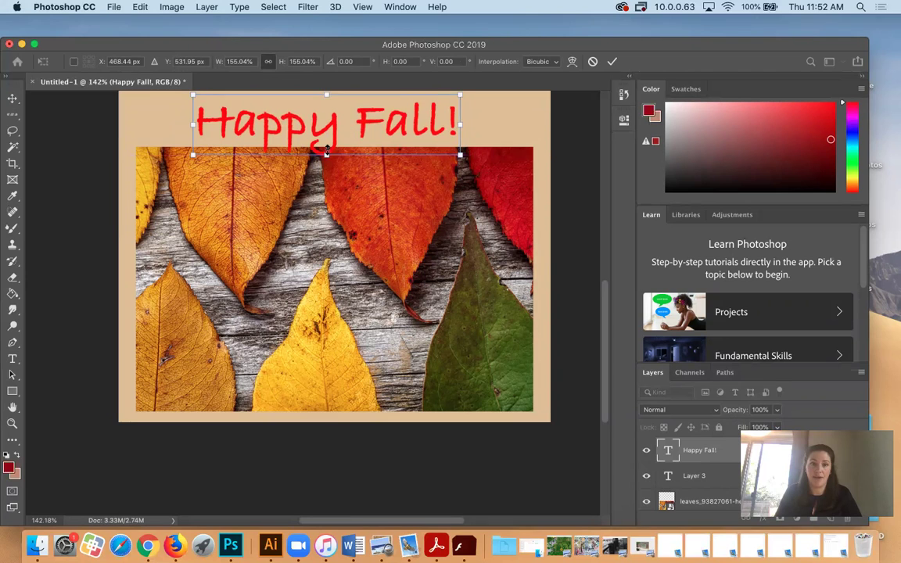
left_click_drag(327, 151, 327, 146)
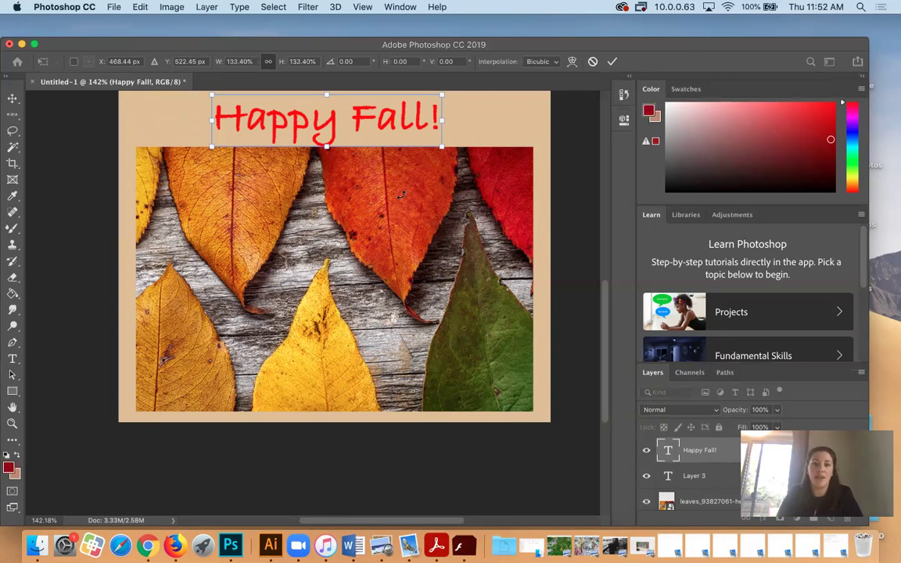
left_click(572, 62)
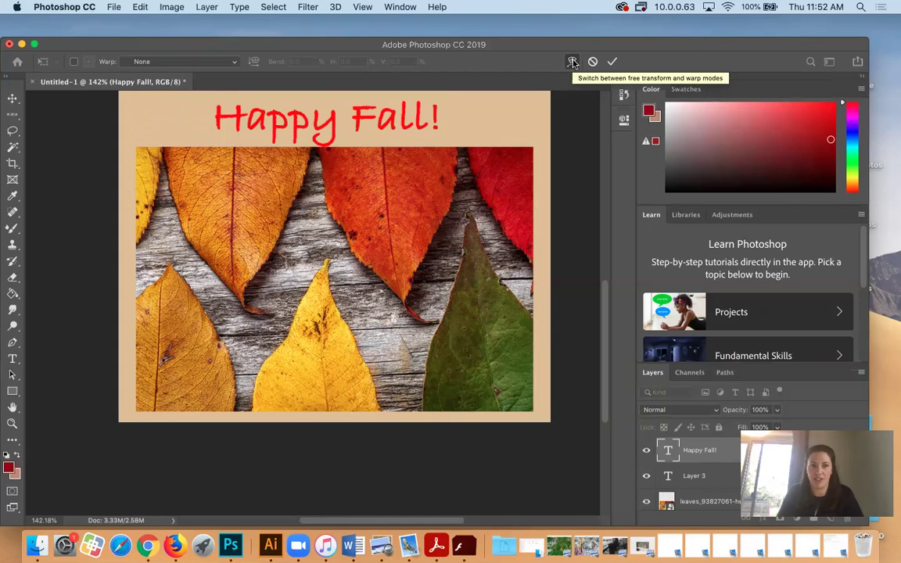
left_click(571, 61)
left_click(572, 61)
left_click(572, 62)
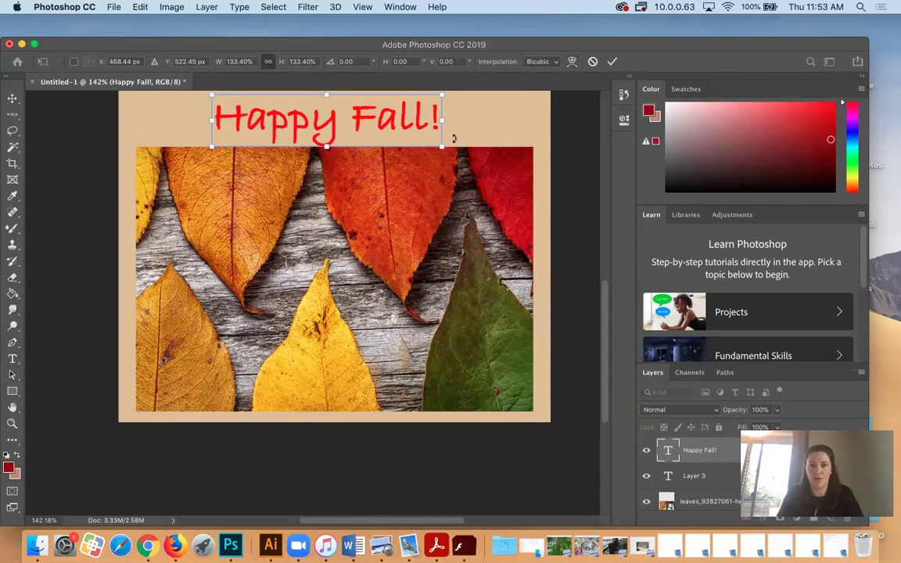
Apply the transform to the "Happy Fall!" text and move it down over the lower part of the leaves photo
mouse_move(328, 135)
left_mouse_down()
mouse_move(328, 125)
mouse_move(332, 142)
left_mouse_up()
left_click_drag(584, 44, 603, 21)
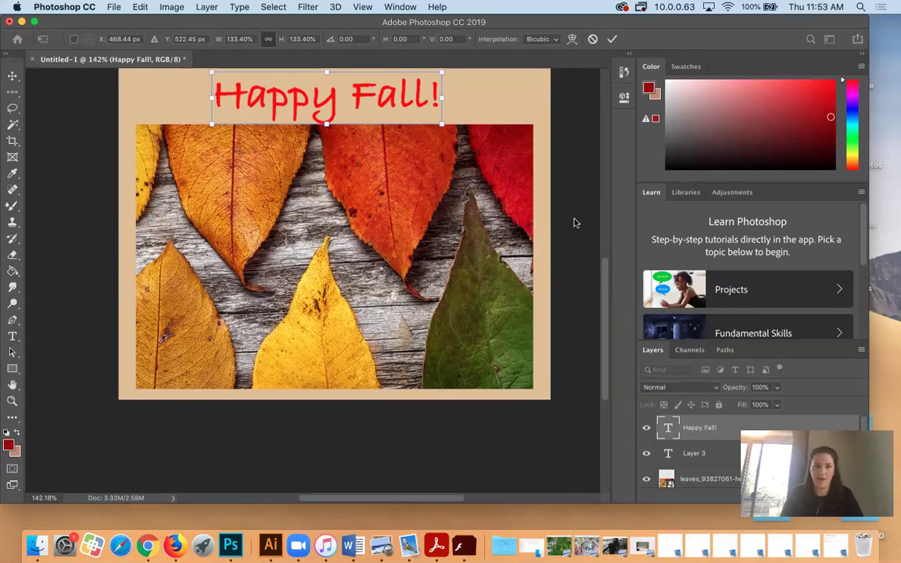
key("Return")
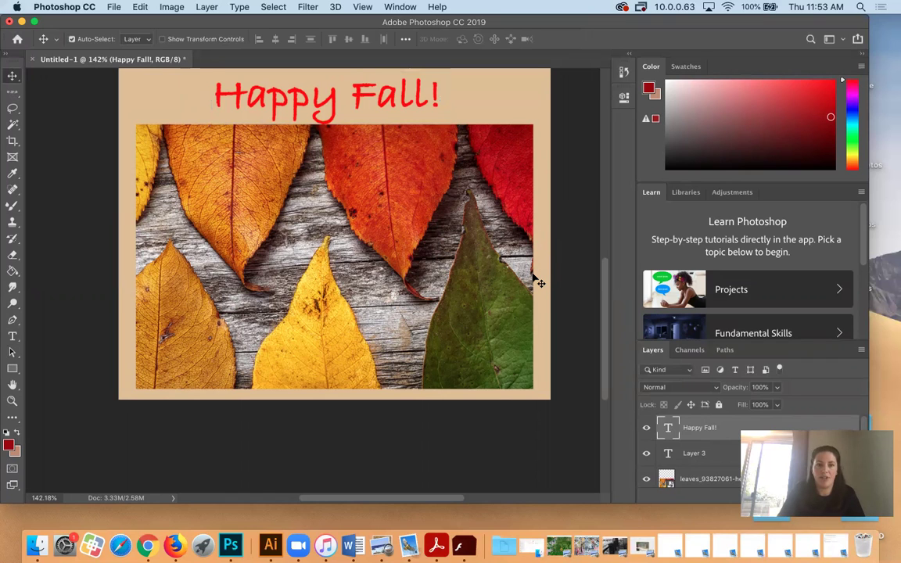
key("super+0")
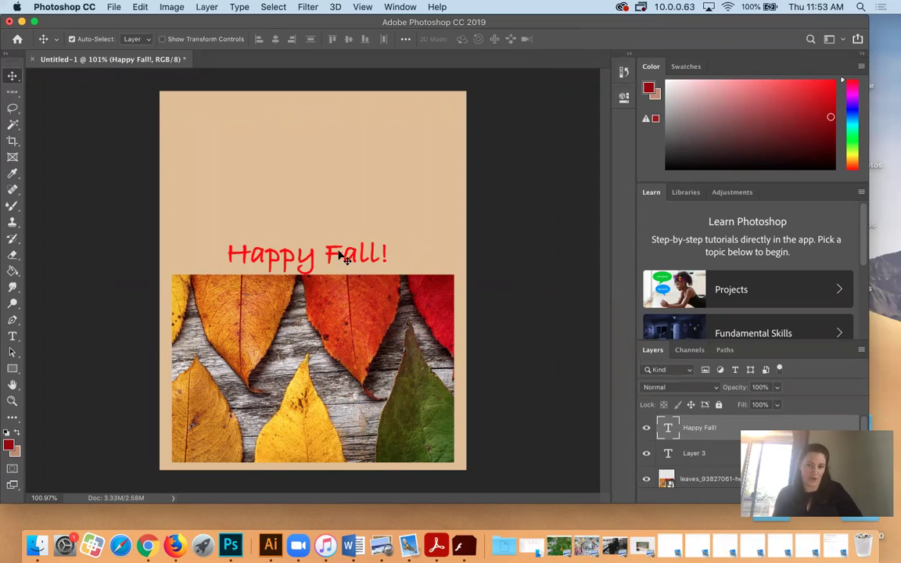
left_click_drag(338, 252, 344, 433)
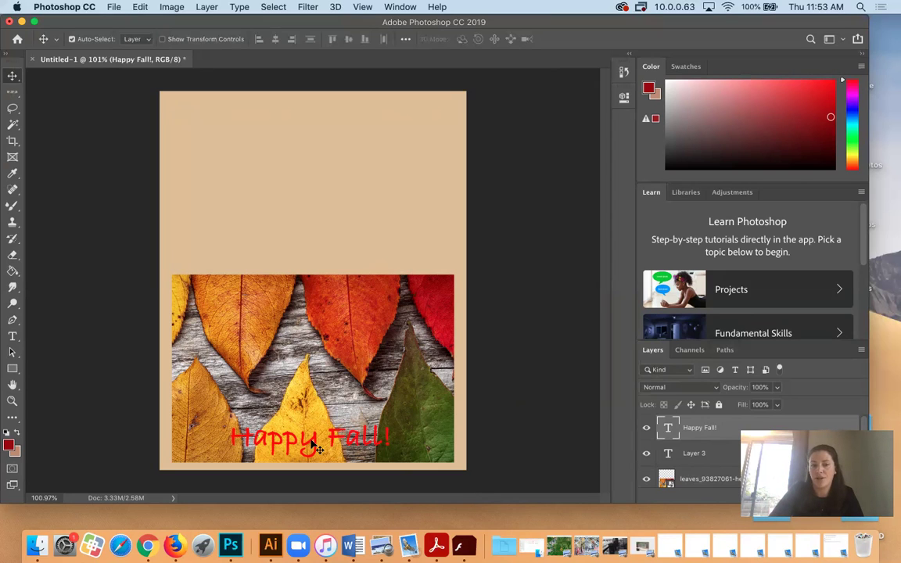
Create a new layer named "Glow" and place it directly beneath the "Happy Fall!" text layer
scroll(313, 443, "up", 2)
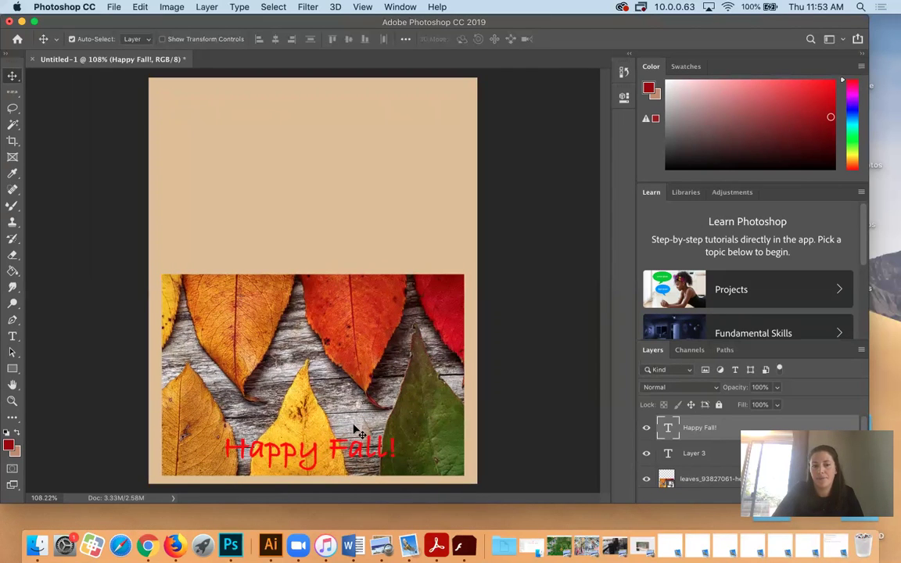
scroll(354, 431, "up", 5)
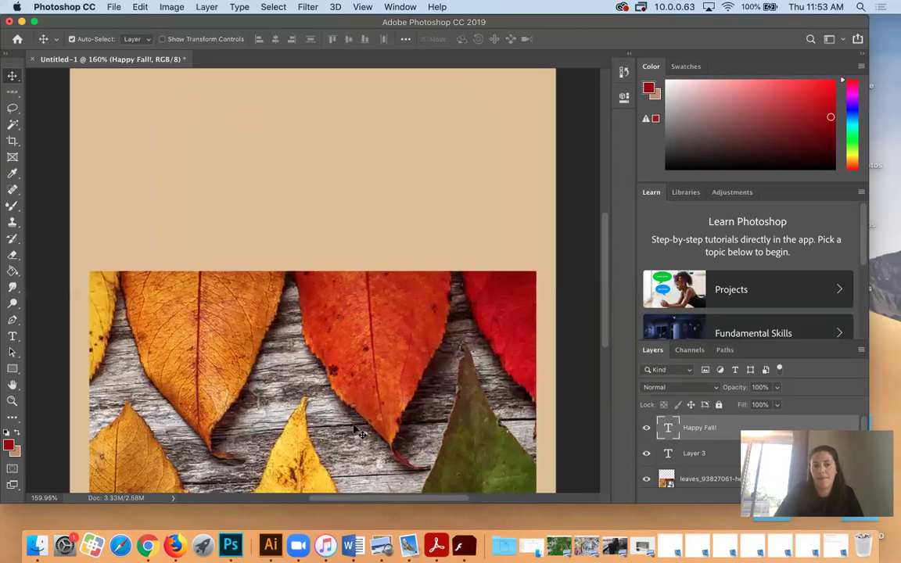
scroll(354, 430, "down", 3)
scroll(354, 430, "down", 2)
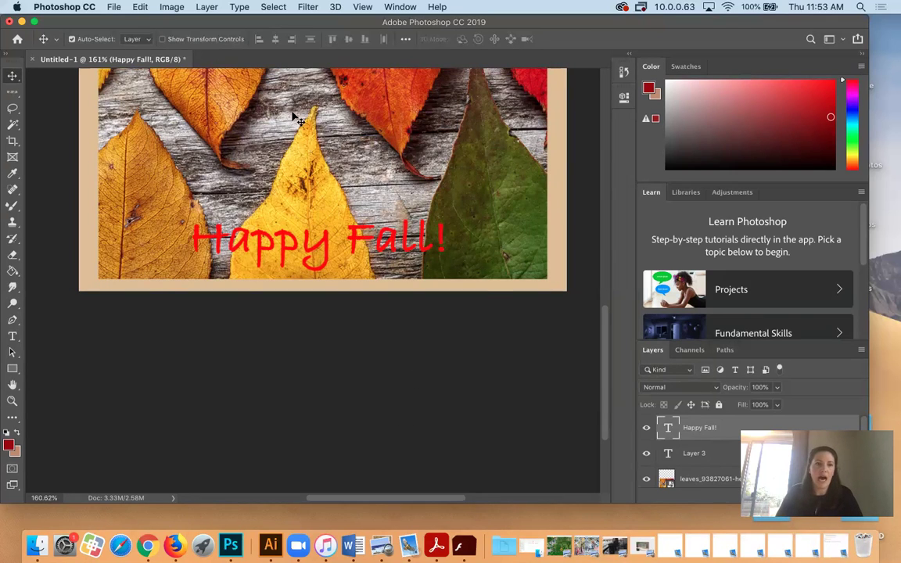
left_click(205, 10)
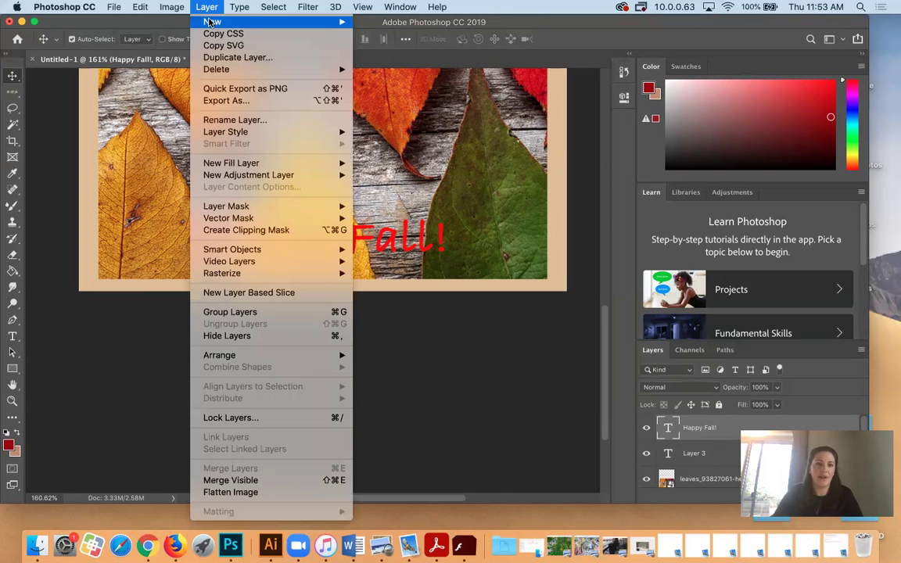
mouse_move(226, 21)
left_click(379, 26)
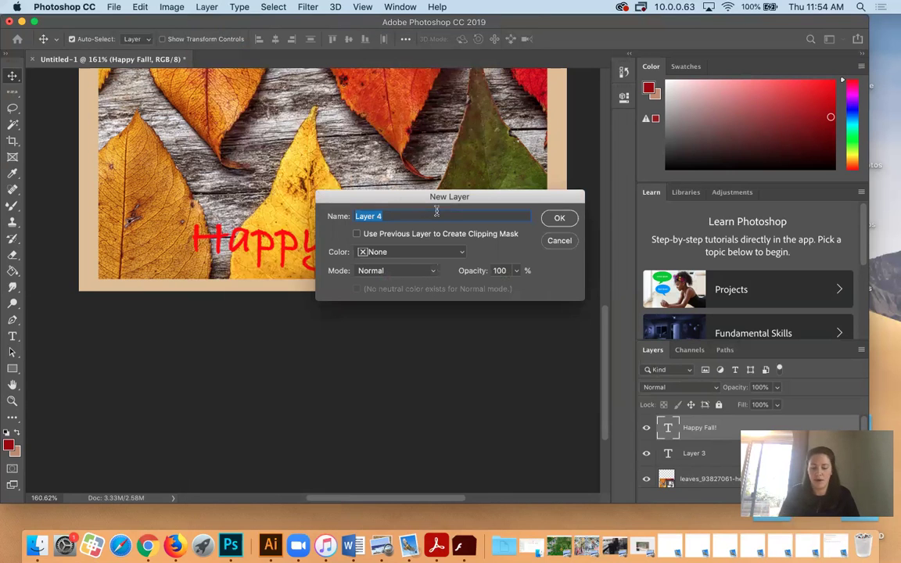
type("Glow")
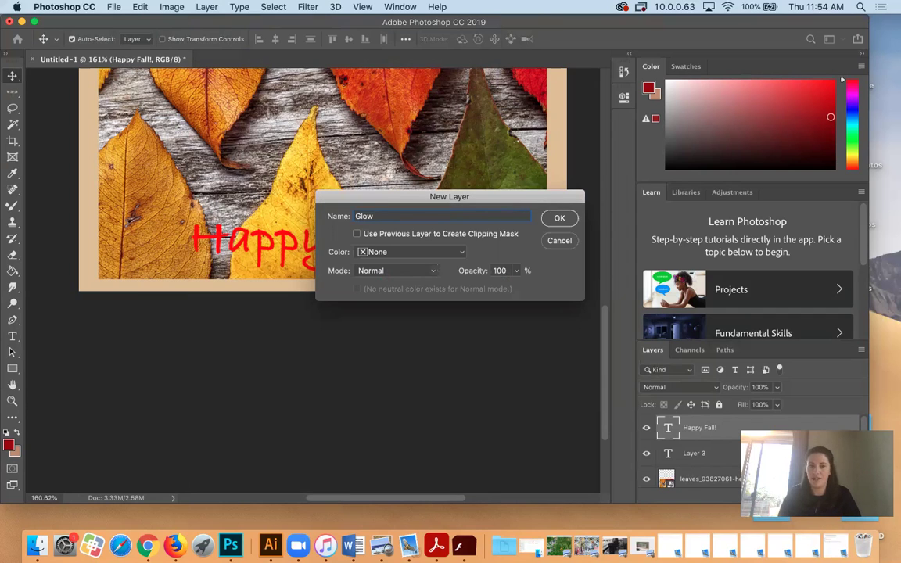
key("Return")
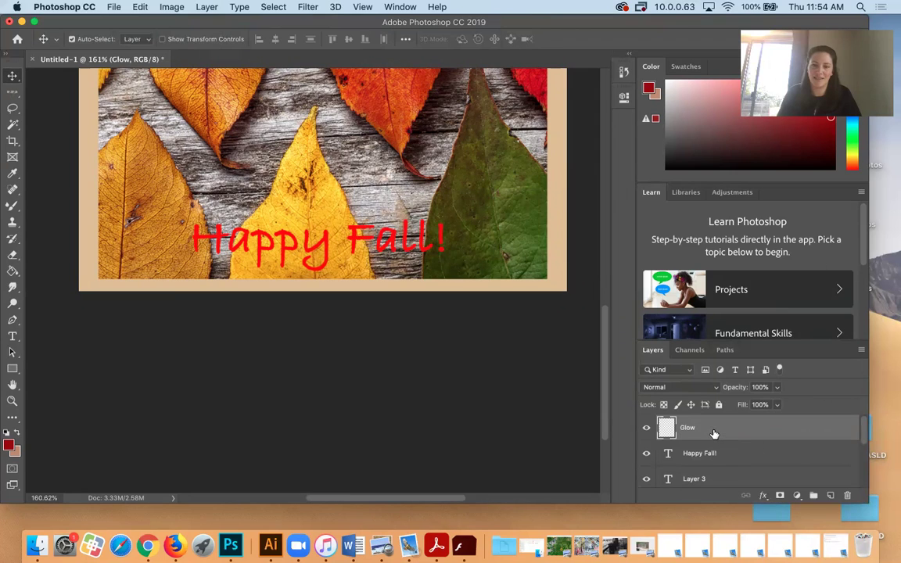
left_click_drag(713, 432, 707, 461)
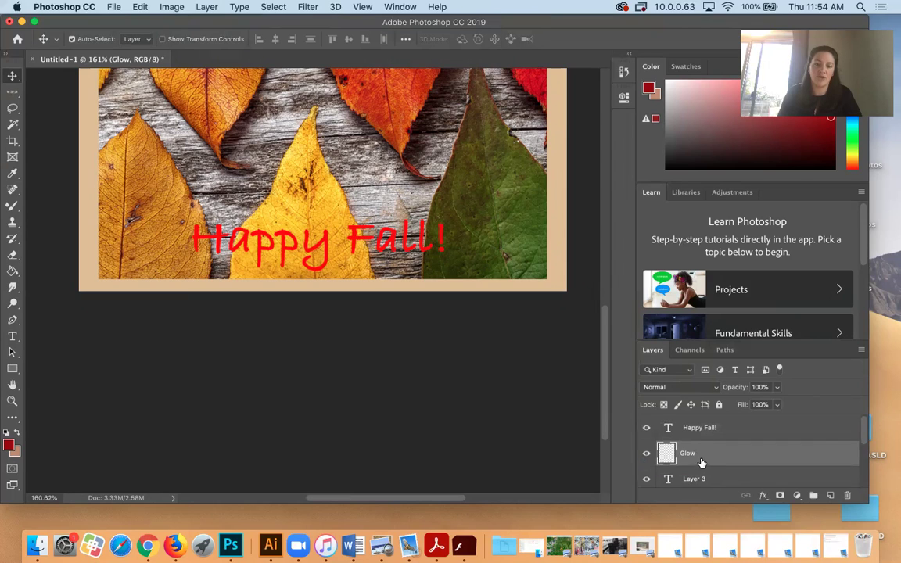